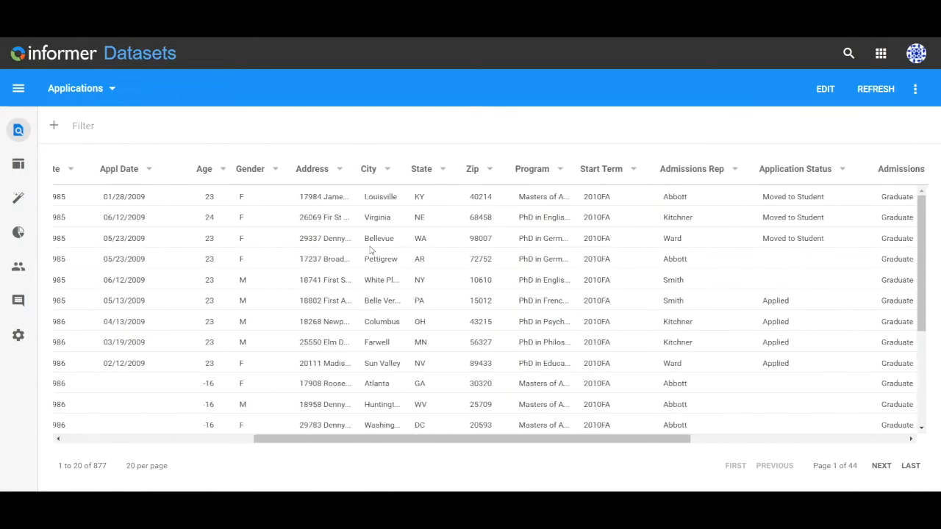
pyautogui.hscroll(10, 371, 251)
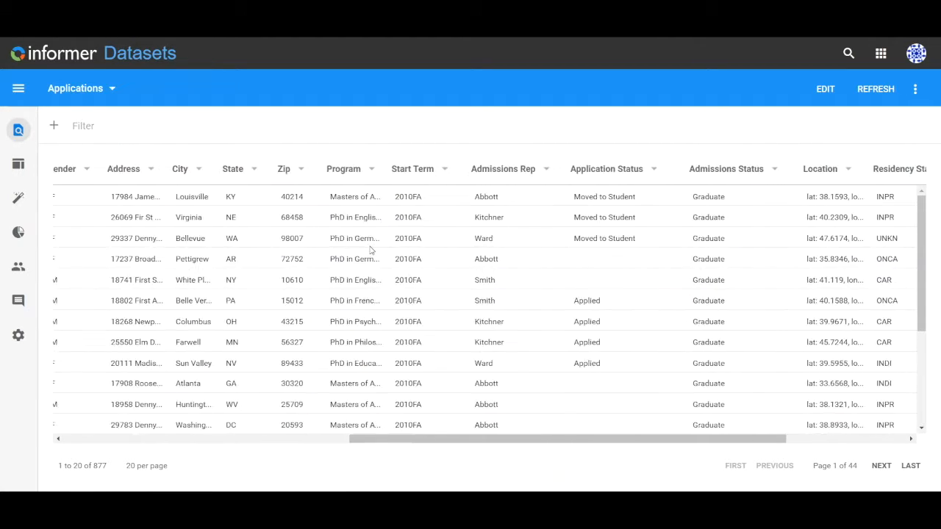
# Scroll across the Applications dataset's columns to view the records
pyautogui.hscroll(-5, 372, 251)
pyautogui.hscroll(-10, 372, 251)
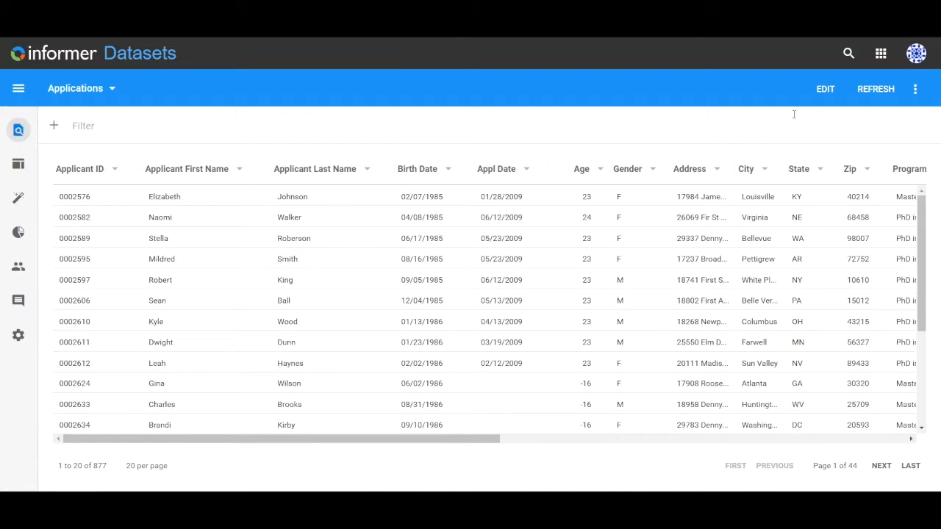
# Open the dataset's editor, review its fields, flow steps and sample records, and leave without saving
pyautogui.click(824, 98)
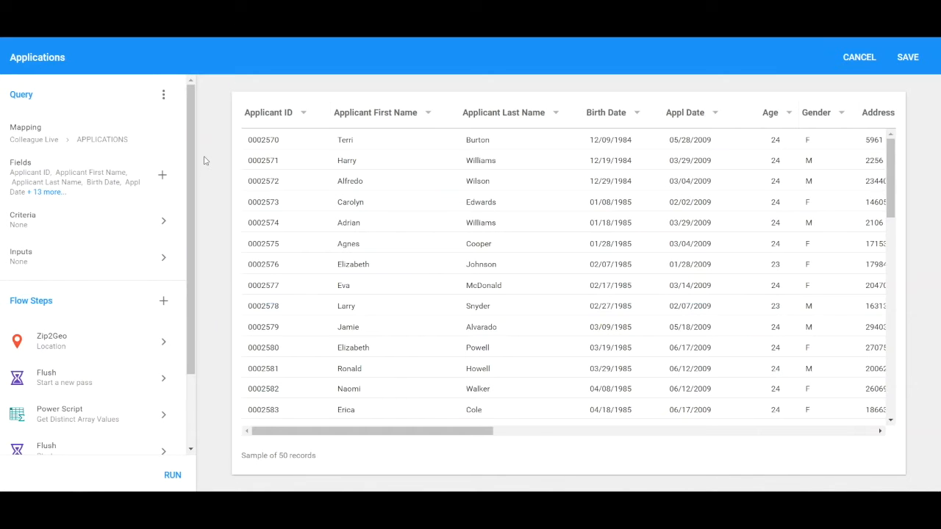
pyautogui.click(163, 176)
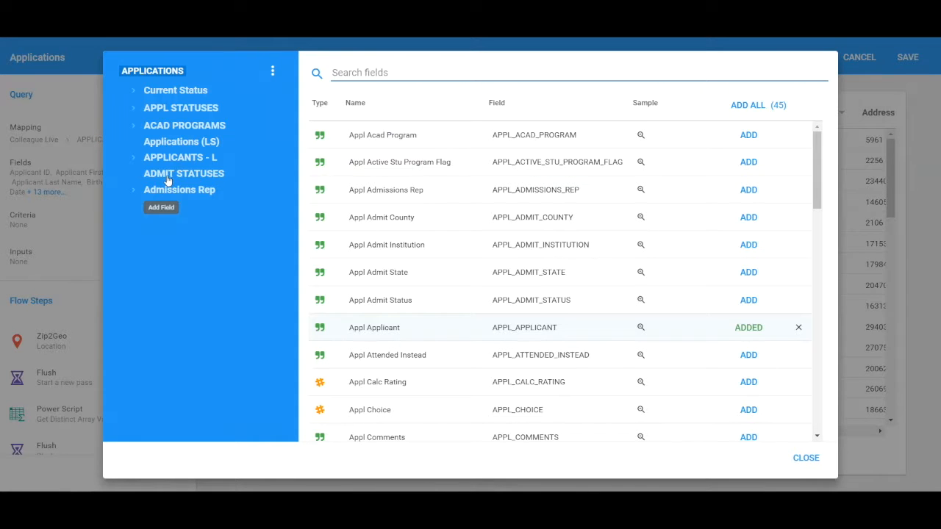
pyautogui.click(805, 459)
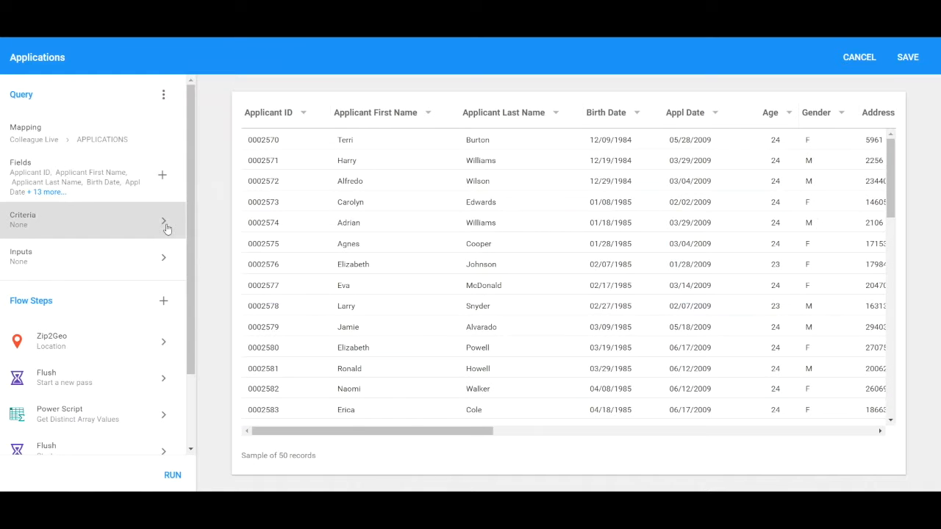
pyautogui.scroll(-1, 183, 340)
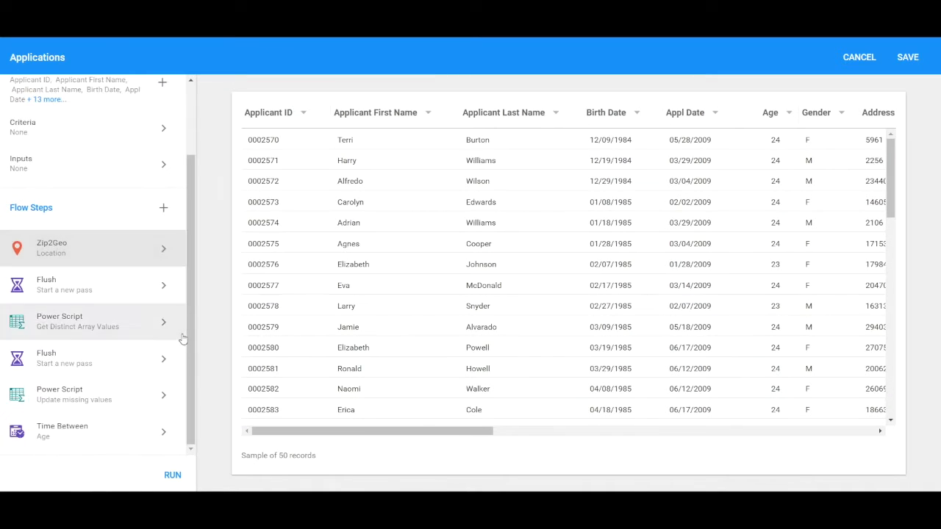
pyautogui.click(130, 433)
pyautogui.click(156, 250)
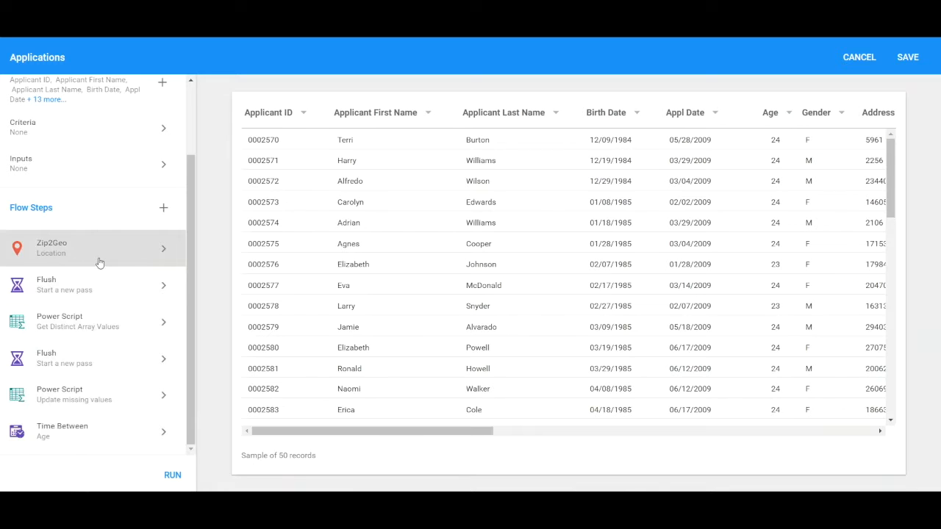
pyautogui.hscroll(5, 664, 275)
pyautogui.hscroll(8, 664, 275)
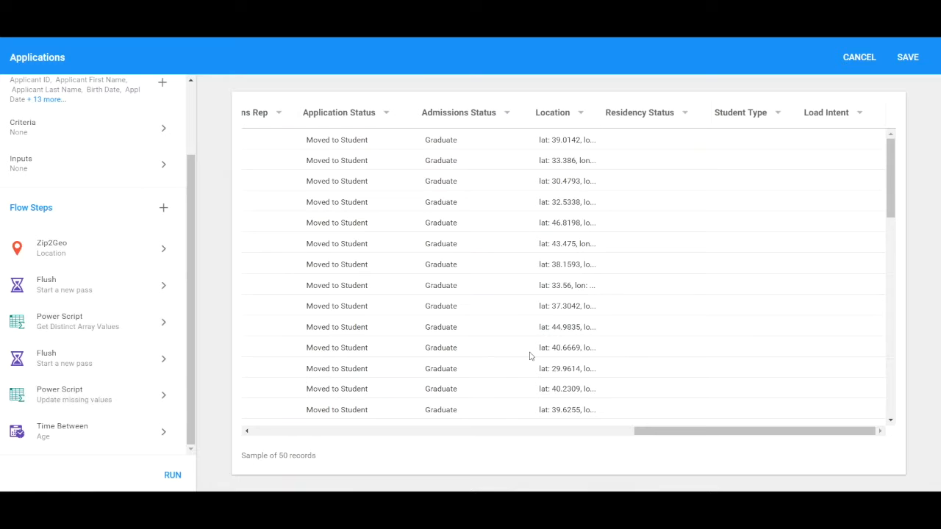
pyautogui.hscroll(-15, 530, 356)
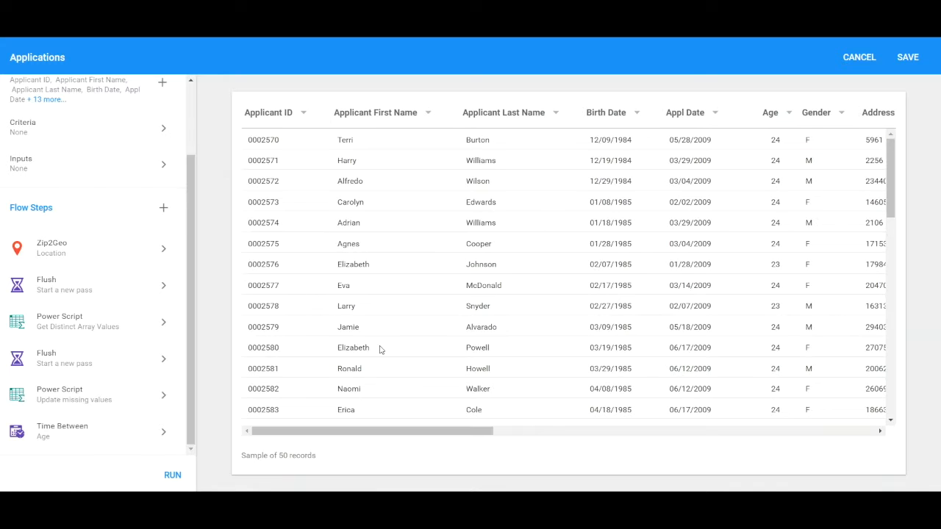
pyautogui.click(865, 58)
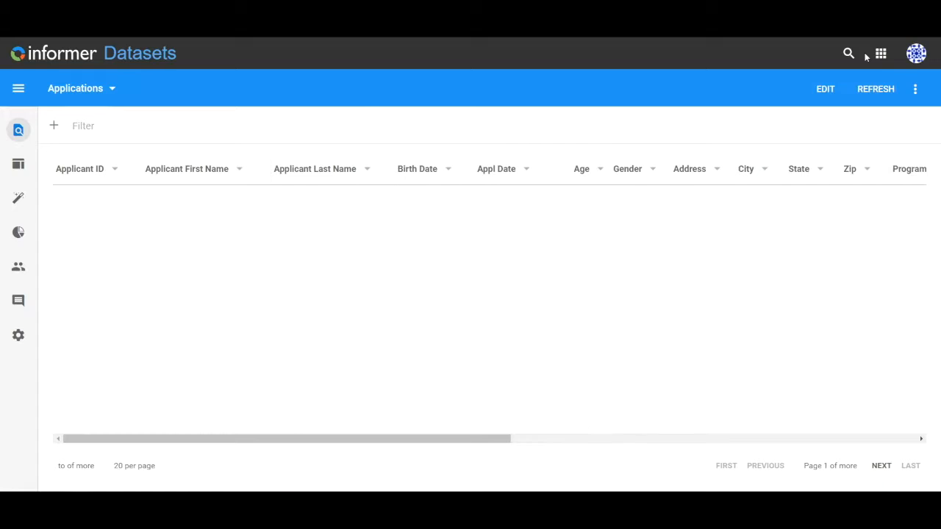
# Open the dataset's Access page and review its owner, sharing and team access settings
pyautogui.click(19, 272)
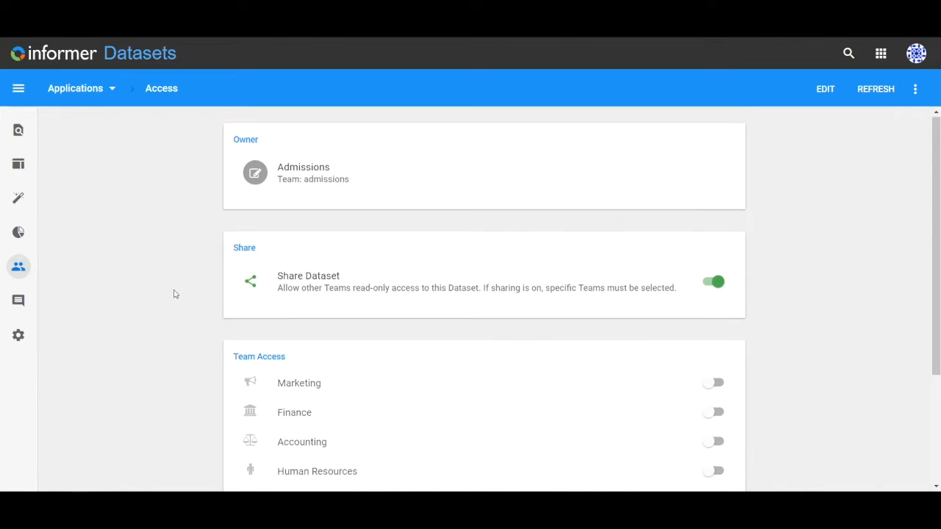
pyautogui.scroll(-3, 174, 294)
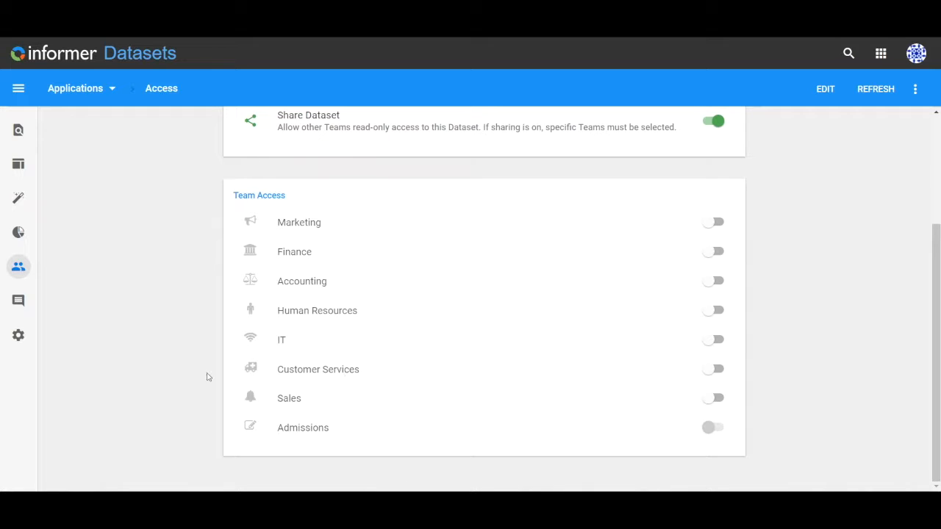
pyautogui.scroll(3, 134, 293)
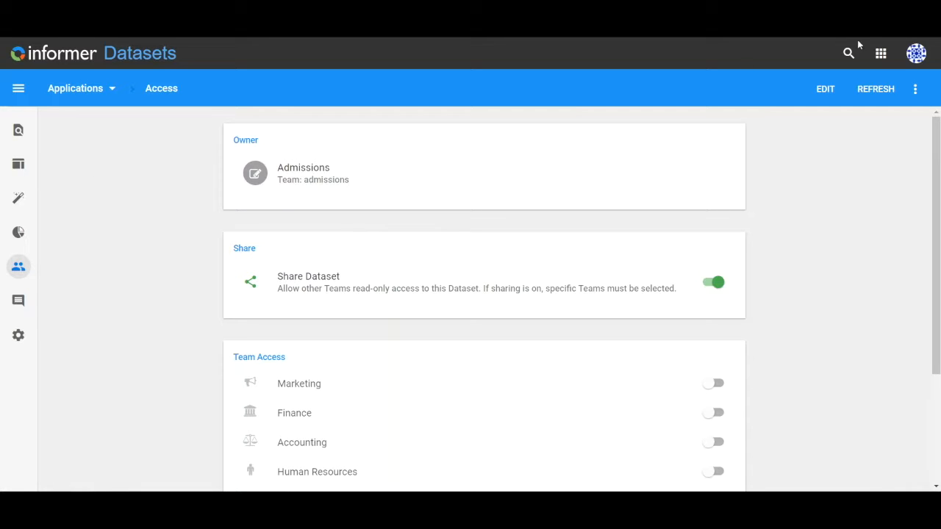
# Log out of the administrator account and log back in as a different user
pyautogui.click(915, 58)
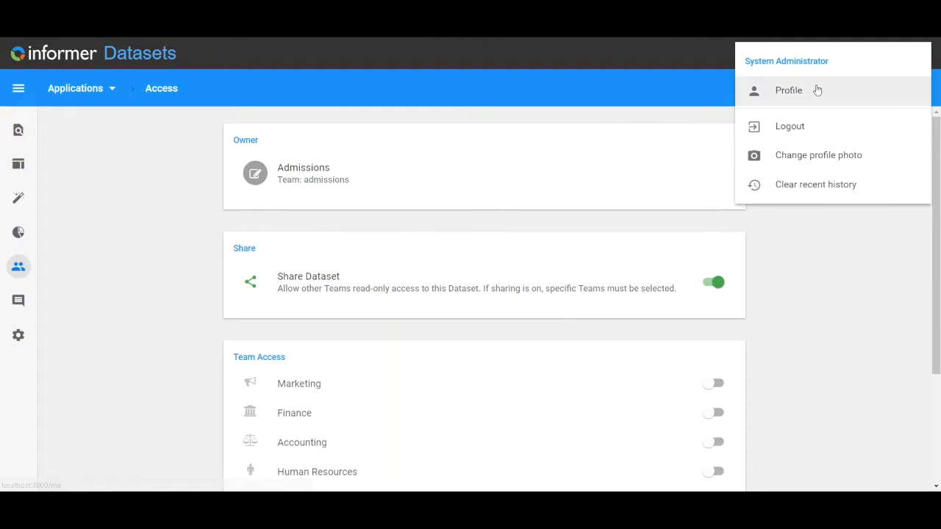
pyautogui.click(799, 128)
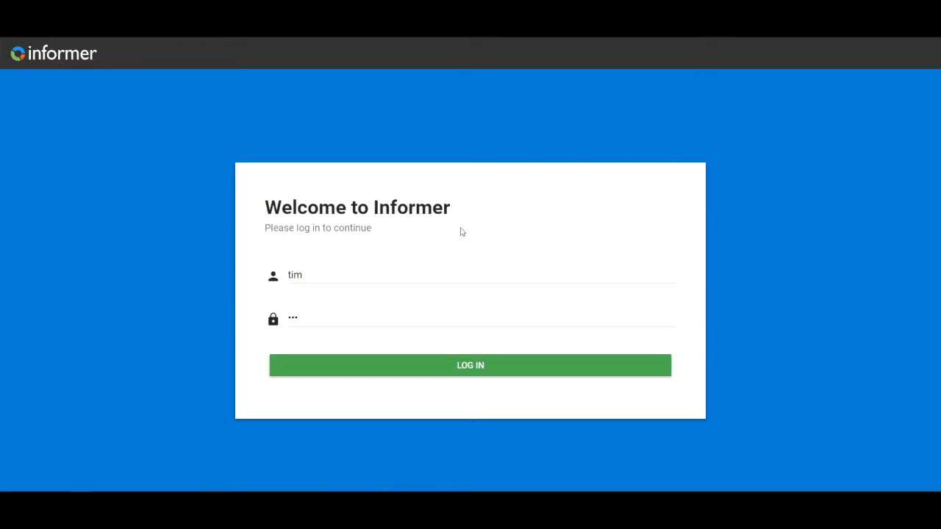
pyautogui.click(422, 368)
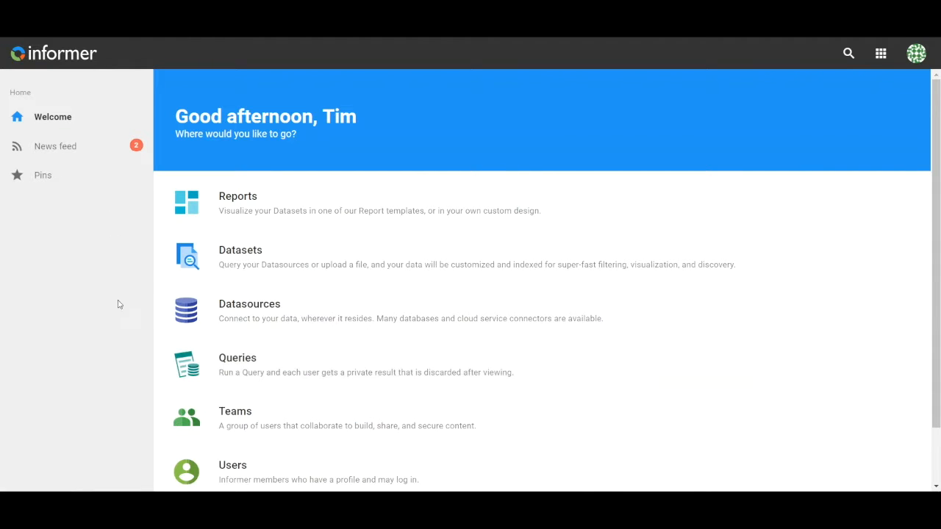
# Open the Datasets area and open the Applications dataset
pyautogui.click(311, 271)
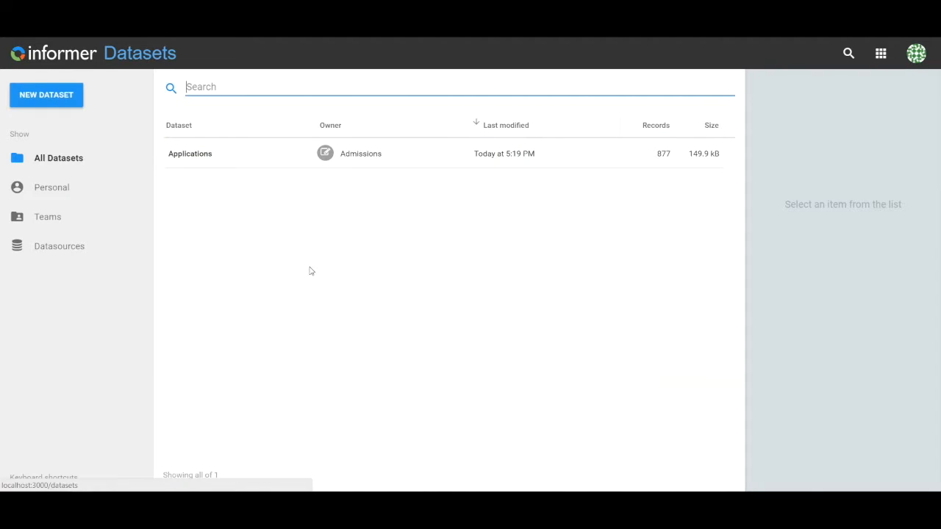
pyautogui.click(243, 160)
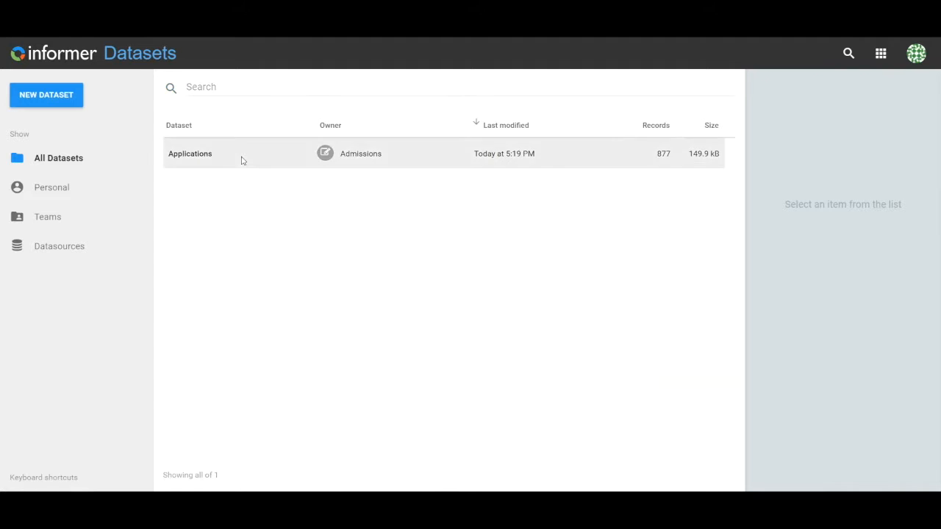
pyautogui.doubleClick(243, 160)
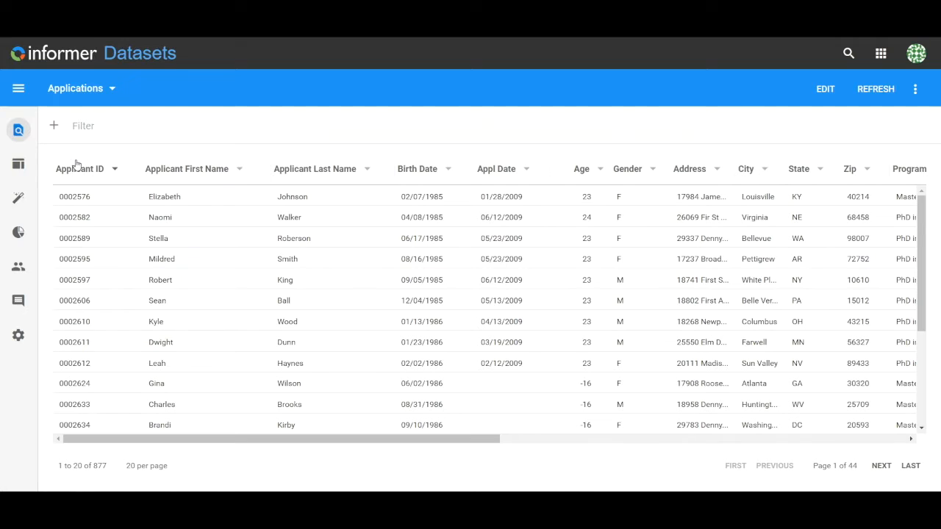
# Open the Pivot view and set its rows to Gender
pyautogui.click(20, 167)
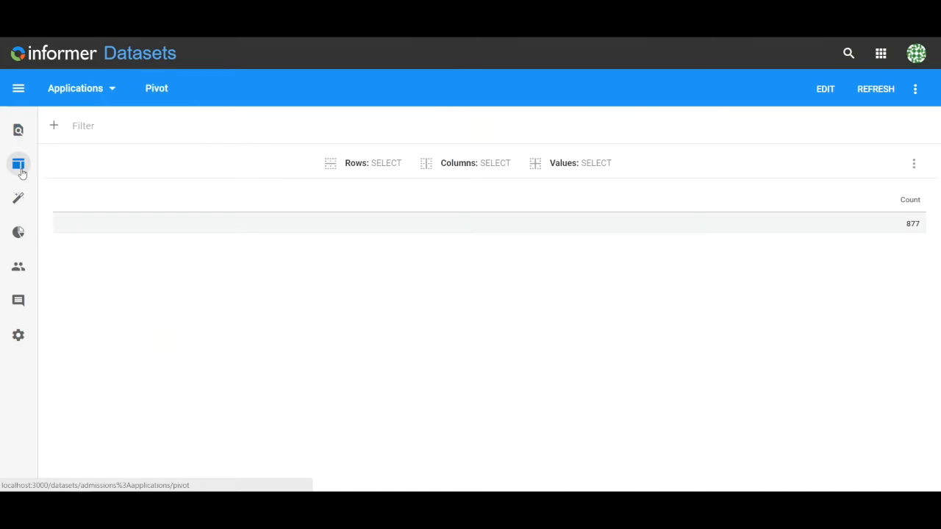
pyautogui.click(382, 171)
pyautogui.scroll(-1, 427, 290)
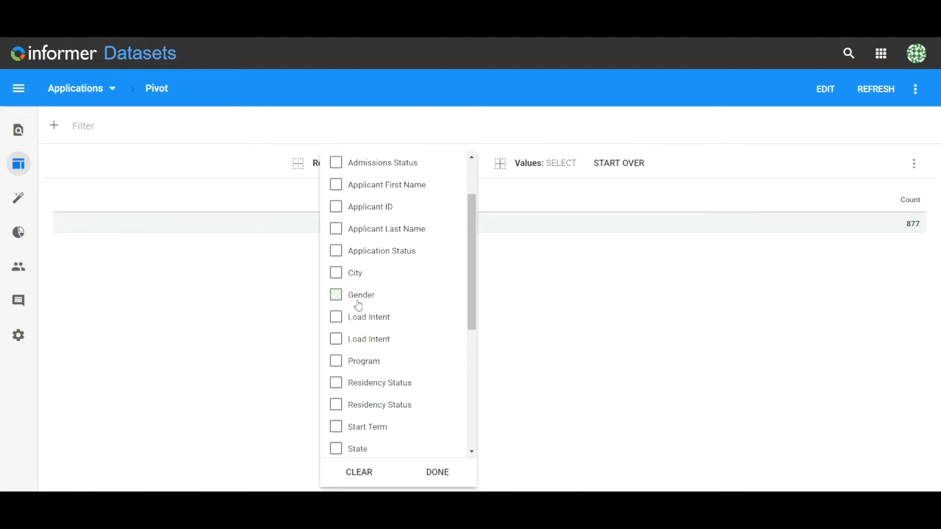
pyautogui.click(358, 304)
pyautogui.click(554, 323)
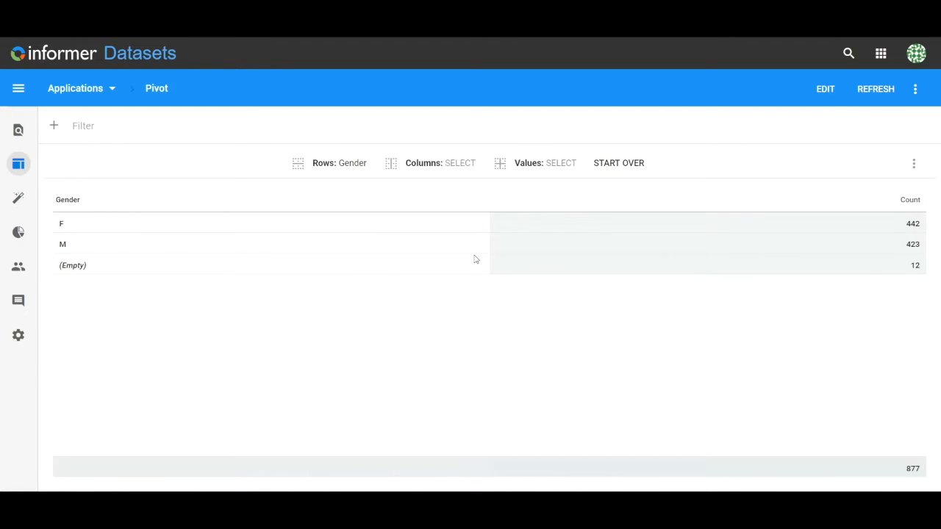
# Set the pivot's columns to the first Load Intent field
pyautogui.click(443, 163)
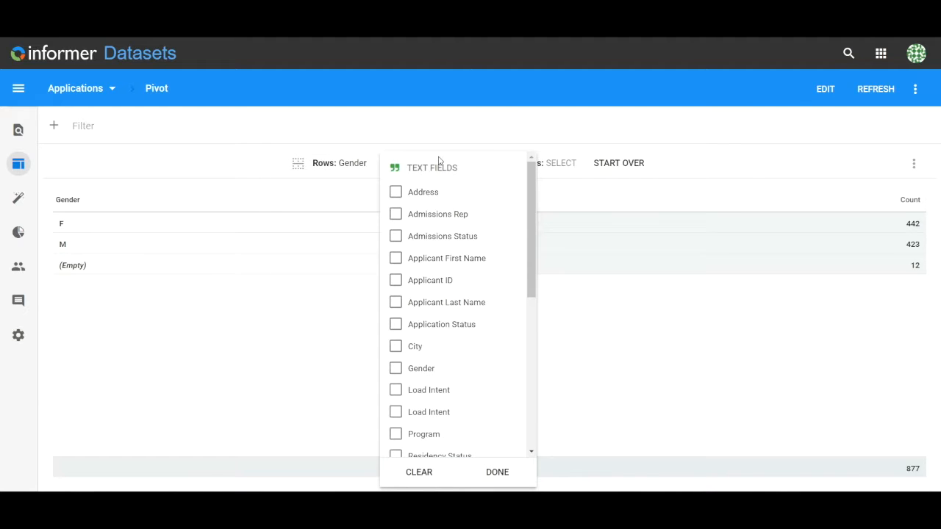
pyautogui.click(438, 414)
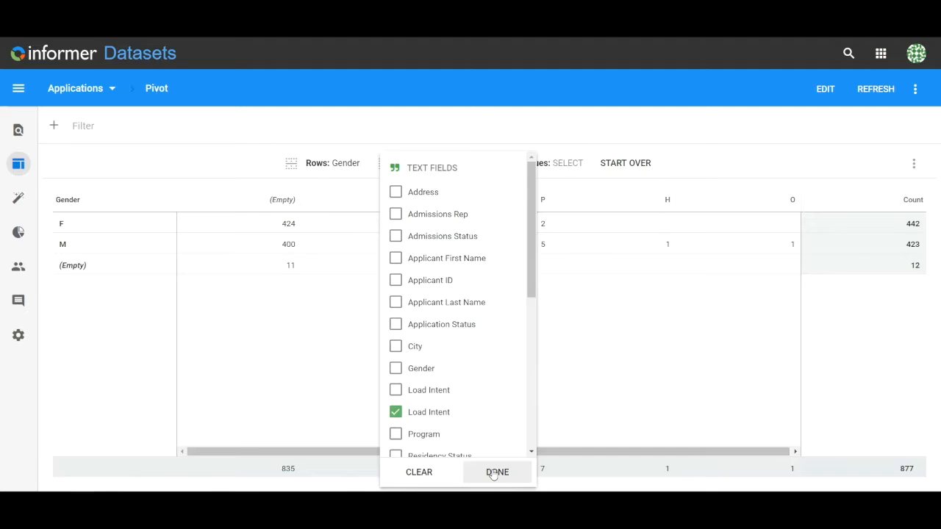
pyautogui.click(493, 472)
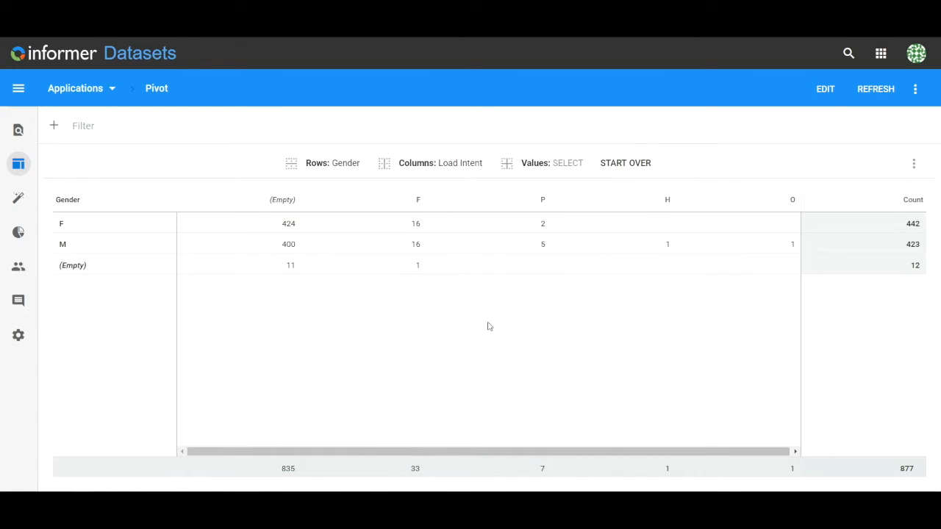
pyautogui.click(462, 163)
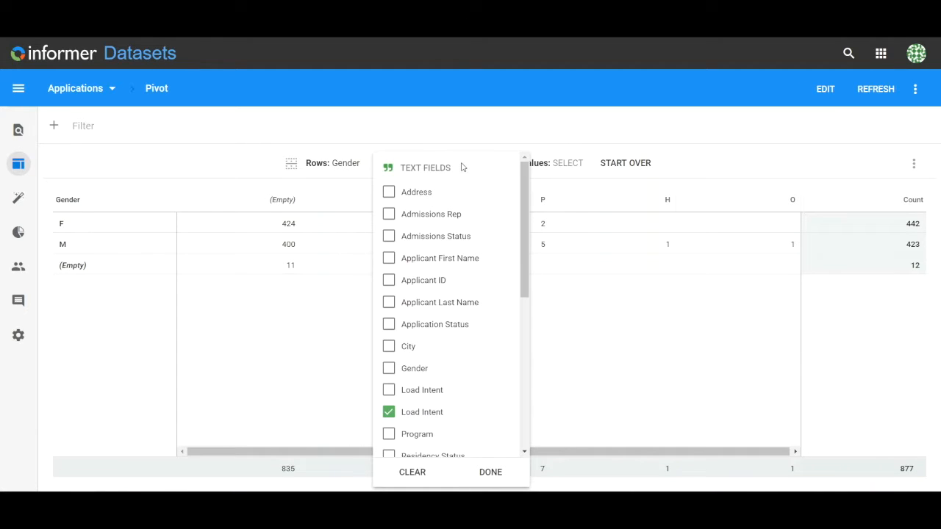
pyautogui.click(388, 413)
pyautogui.click(389, 391)
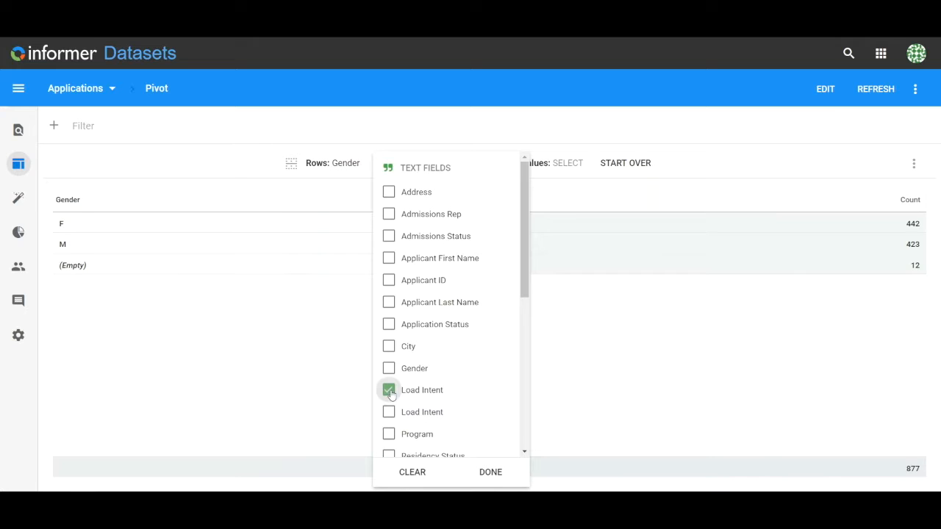
pyautogui.click(638, 371)
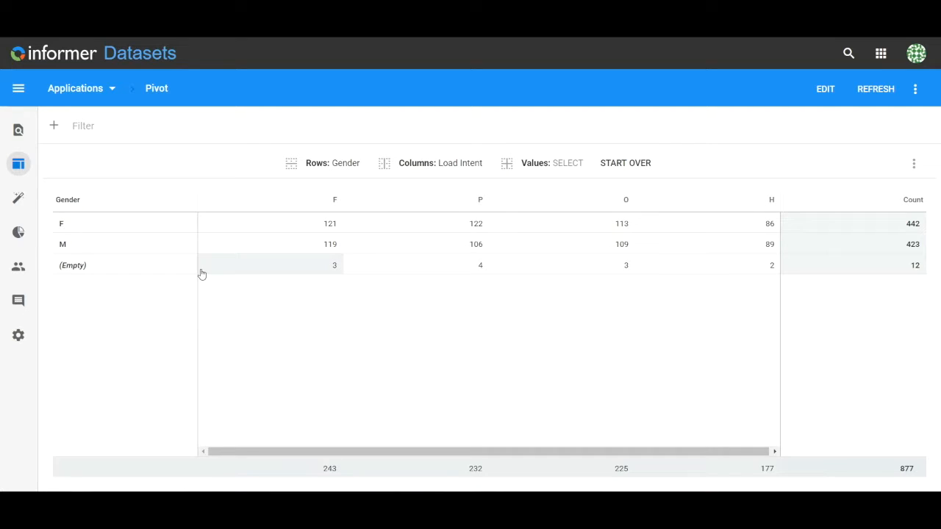
# Open the Discover view, start over, and choose Start Term as the field to visualize
pyautogui.click(15, 201)
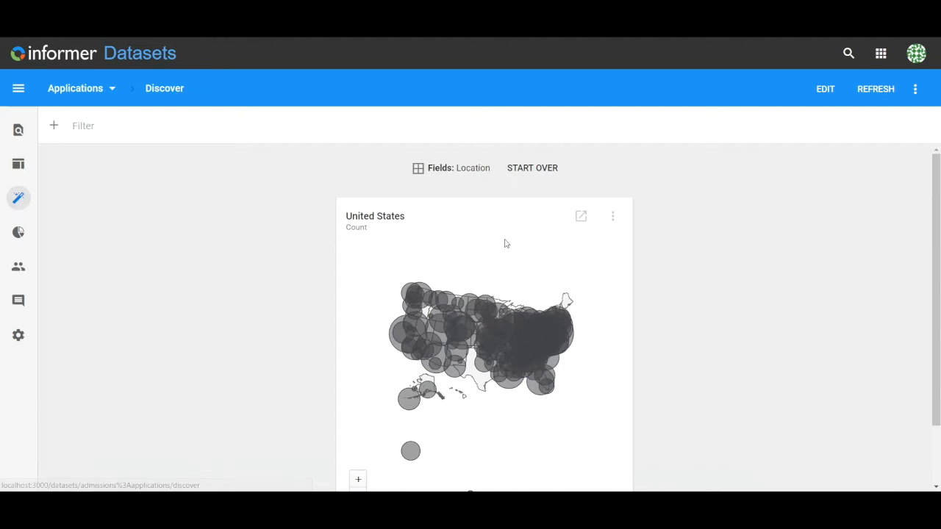
pyautogui.click(535, 174)
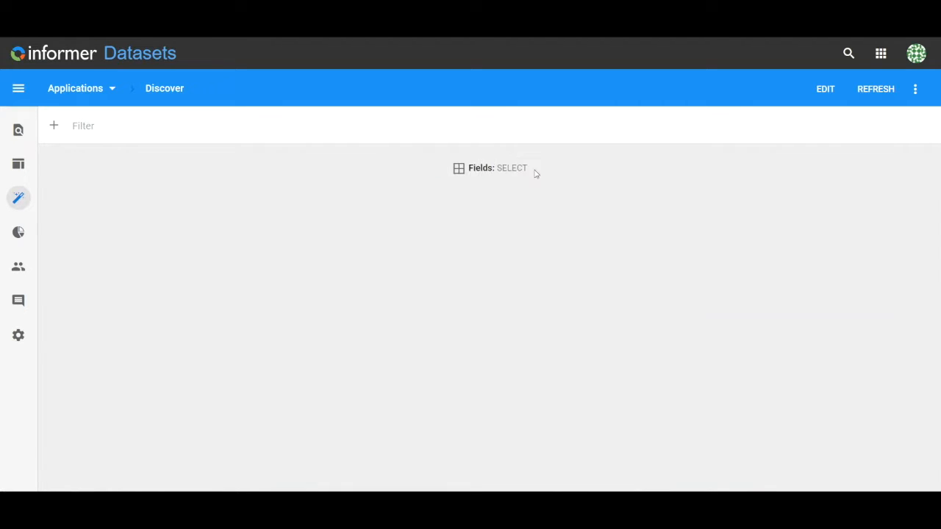
pyautogui.click(468, 175)
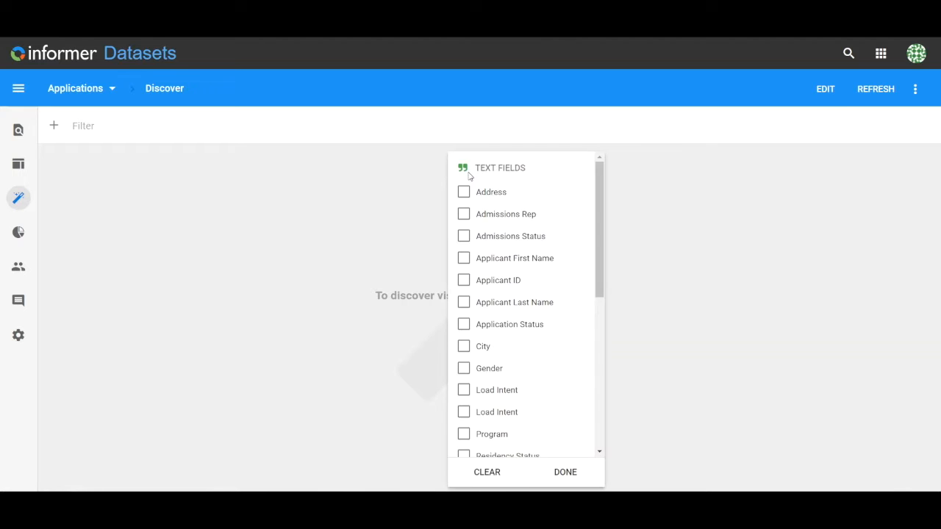
pyautogui.scroll(-3, 515, 294)
pyautogui.scroll(-1, 513, 293)
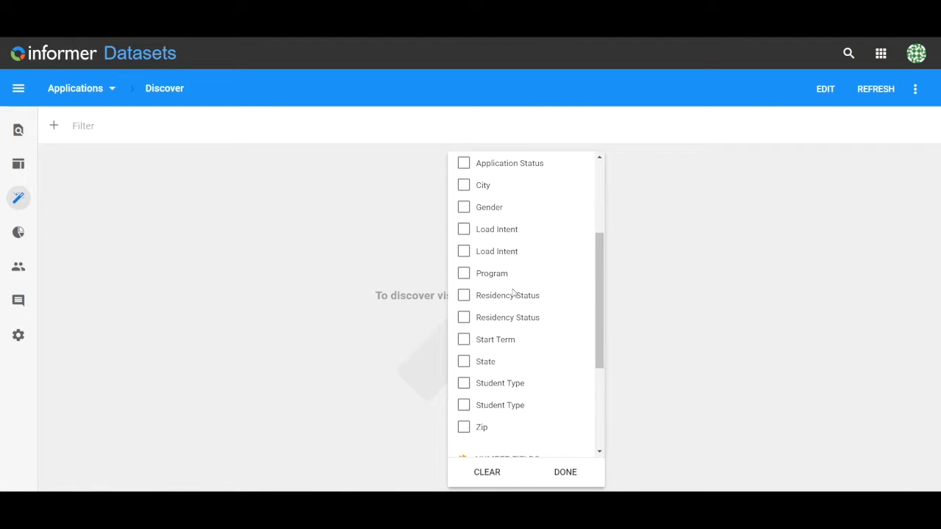
pyautogui.click(464, 340)
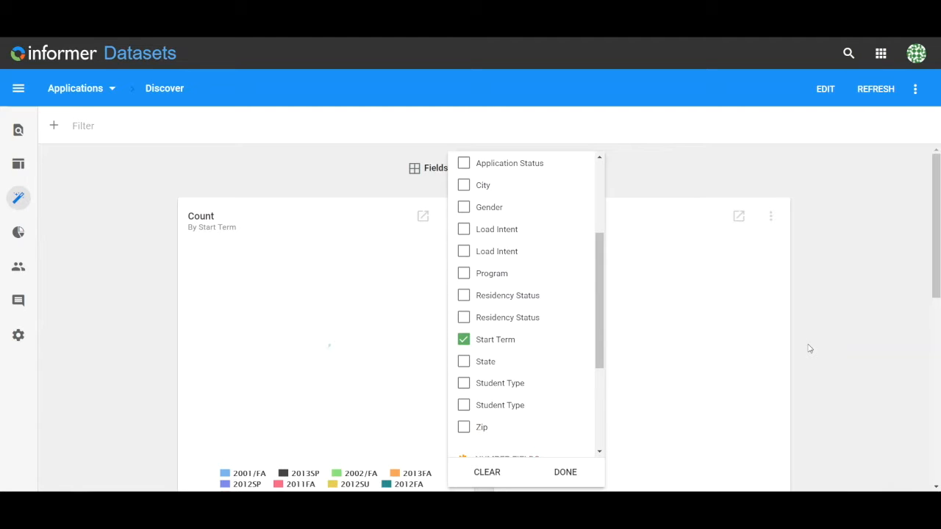
pyautogui.click(848, 333)
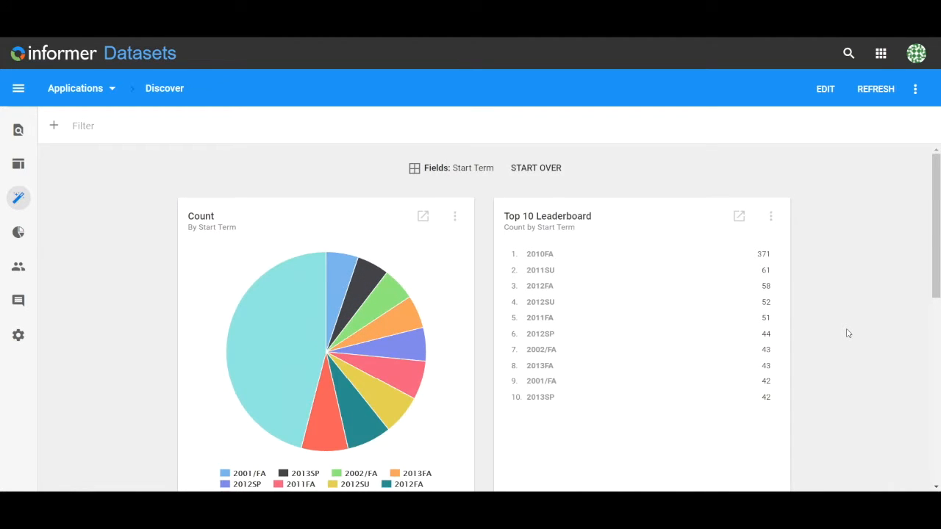
pyautogui.scroll(-6, 848, 333)
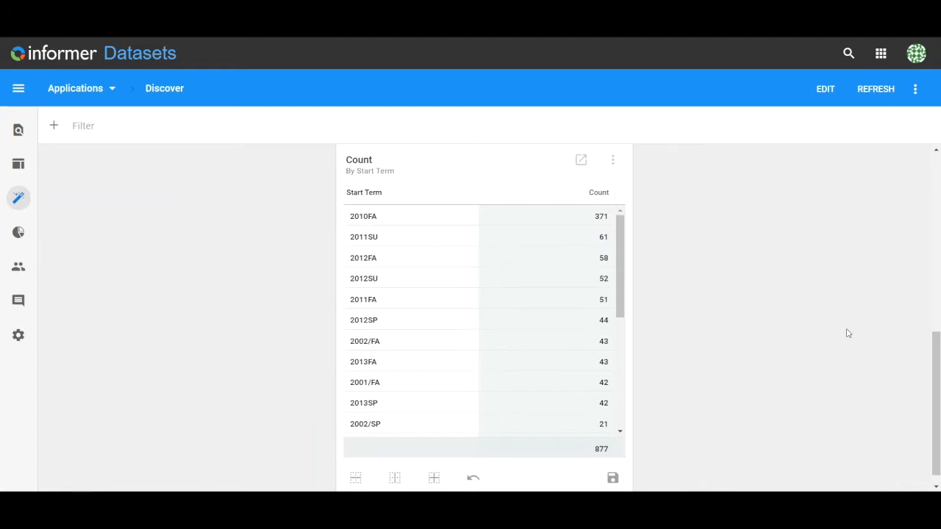
# Drill into the 2010FA slice of the Start Term pie chart to view its records, then close the record list
pyautogui.scroll(4, 848, 333)
pyautogui.scroll(3, 848, 333)
pyautogui.scroll(-2, 847, 333)
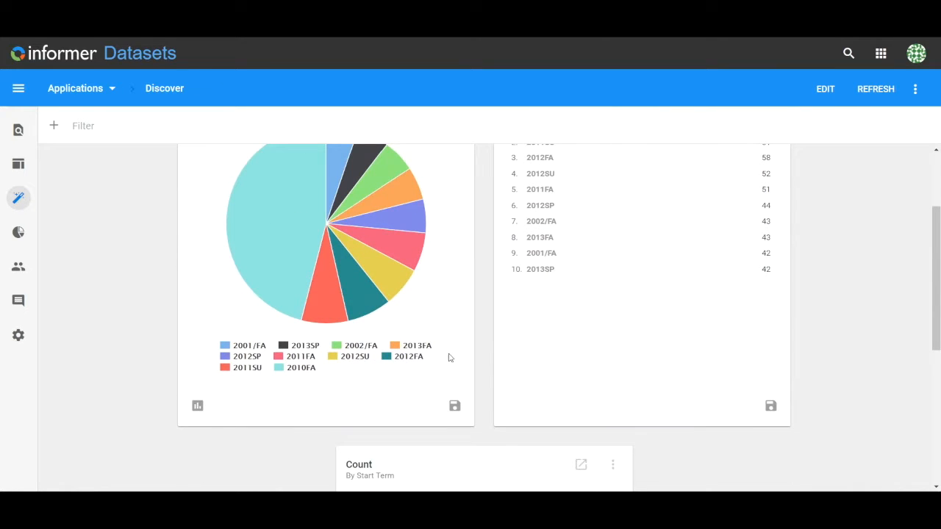
pyautogui.moveTo(278, 243)
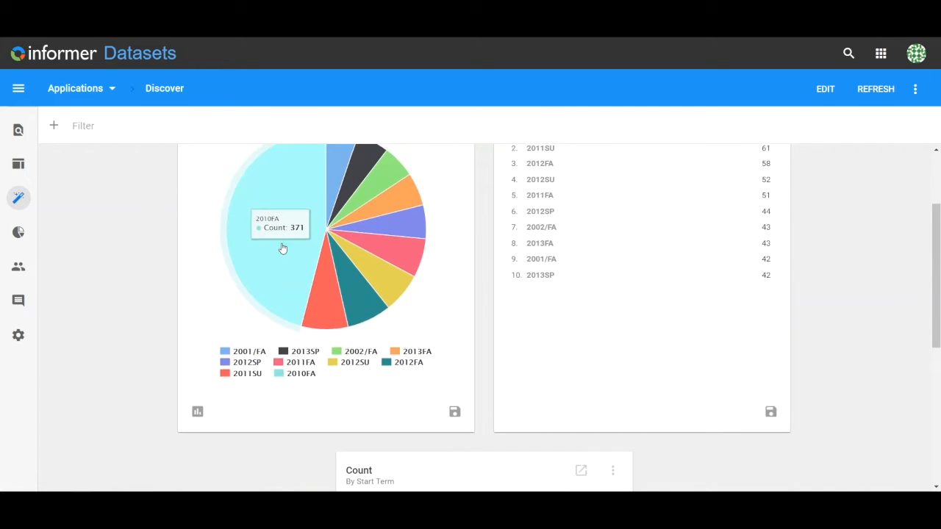
pyautogui.scroll(1, 282, 248)
pyautogui.click(282, 248)
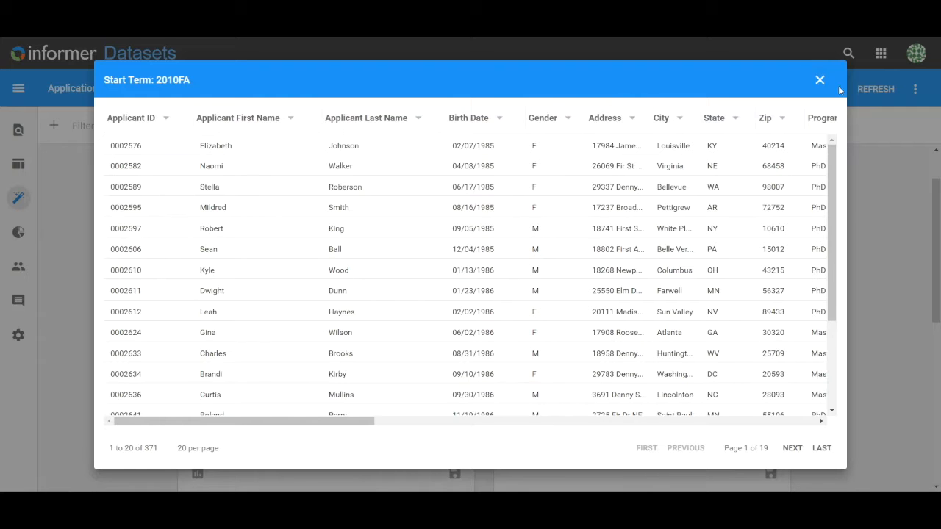
pyautogui.click(817, 82)
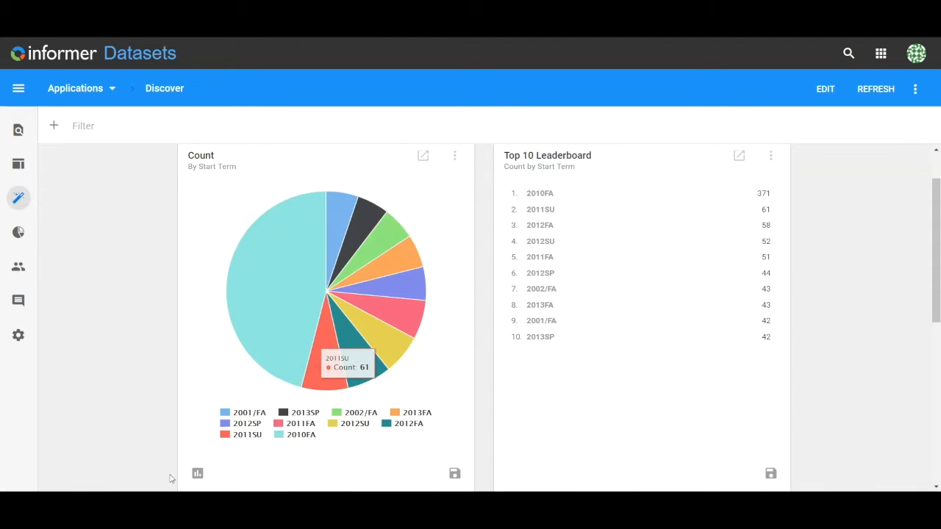
# Switch the Start Term count chart to a Bar chart and add it to the dataset as a visual
pyautogui.click(198, 475)
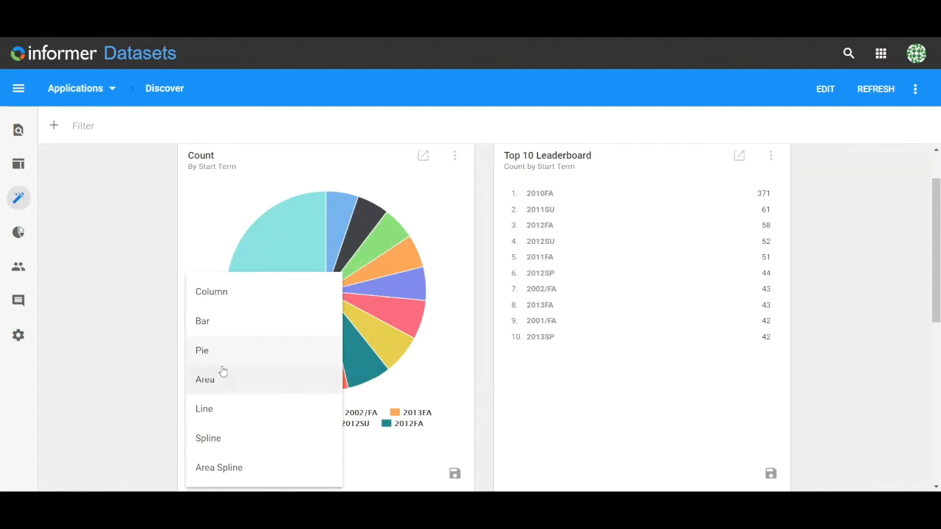
pyautogui.click(221, 317)
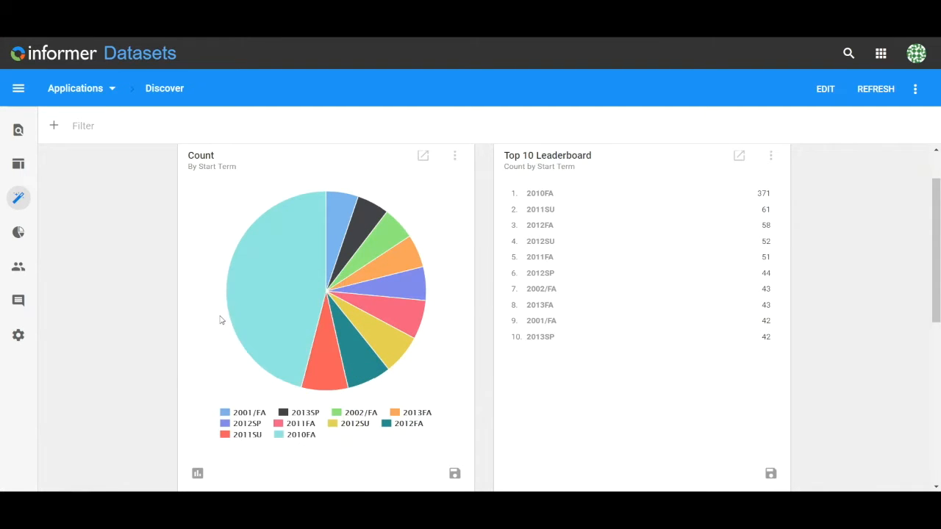
pyautogui.click(454, 475)
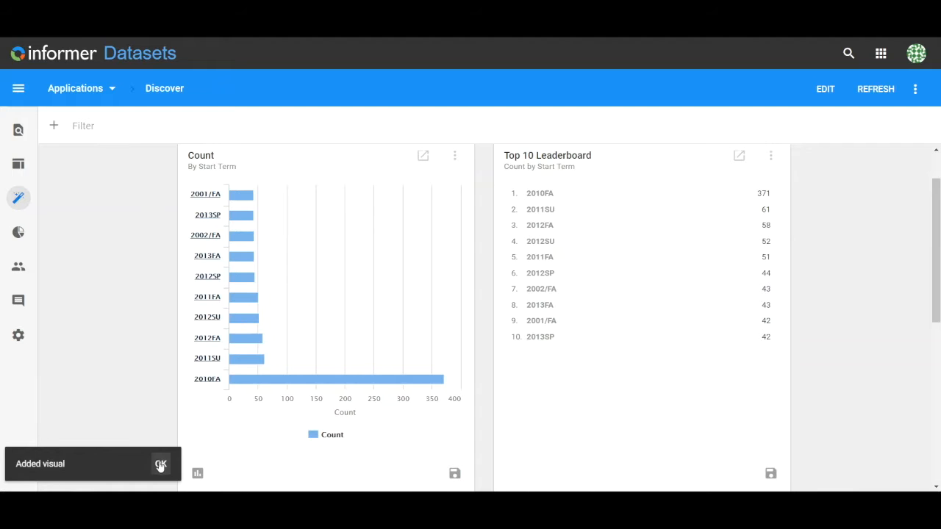
pyautogui.click(160, 464)
# Add the Start Term count table to the dataset as a visual
pyautogui.scroll(-2, 783, 370)
pyautogui.scroll(3, 783, 370)
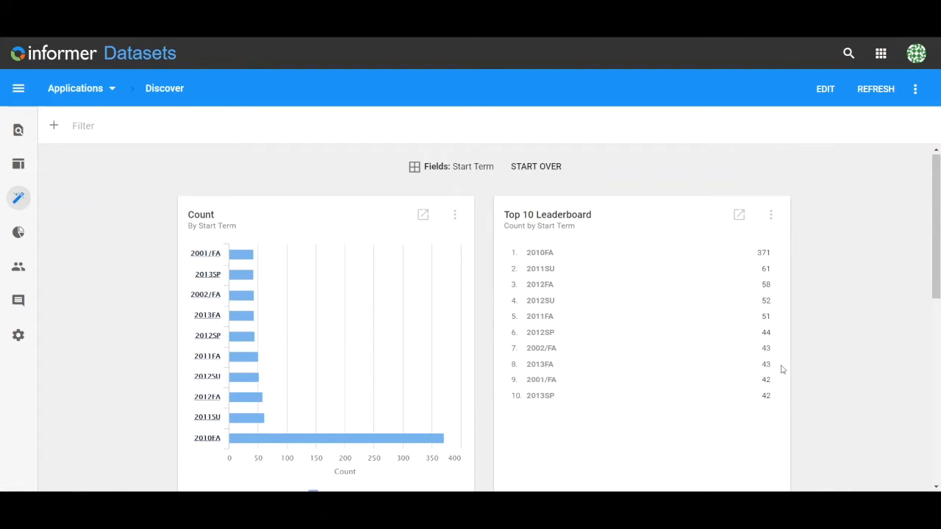
pyautogui.scroll(-3, 783, 370)
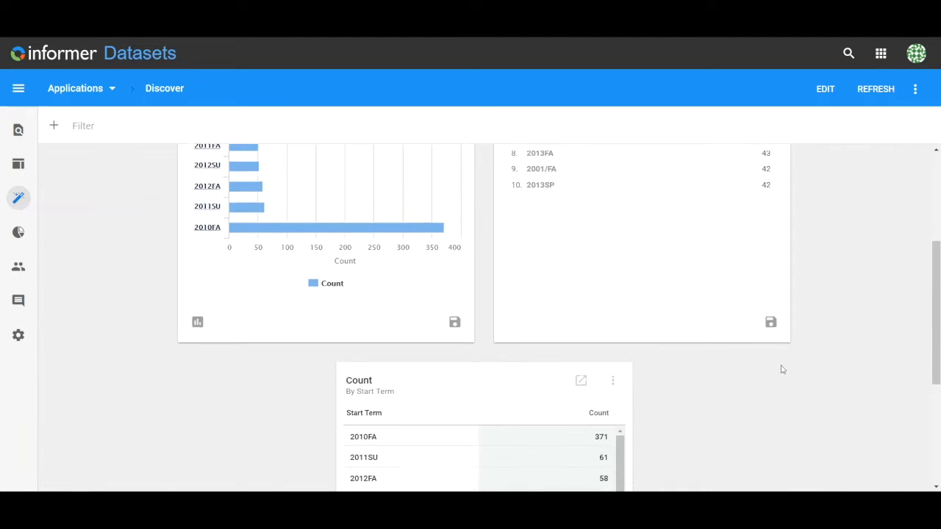
pyautogui.scroll(-3, 783, 370)
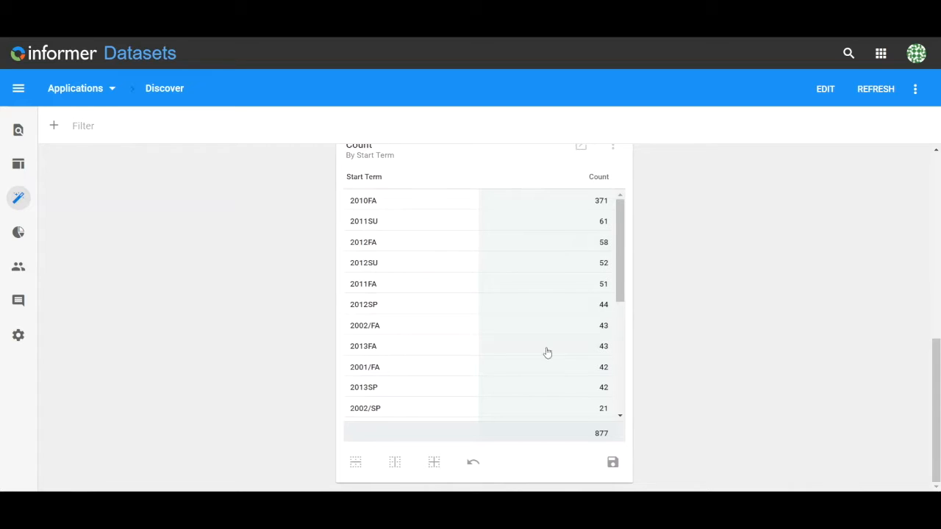
pyautogui.click(613, 461)
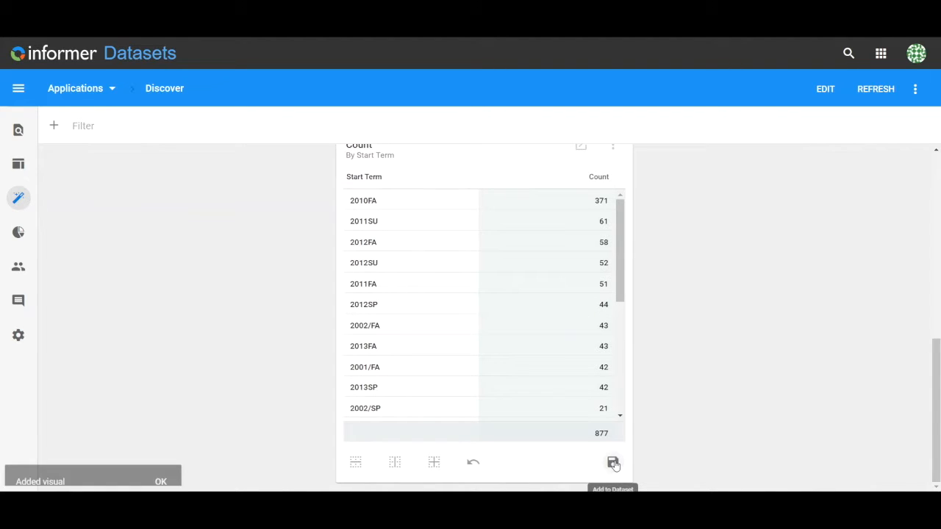
pyautogui.scroll(6, 836, 380)
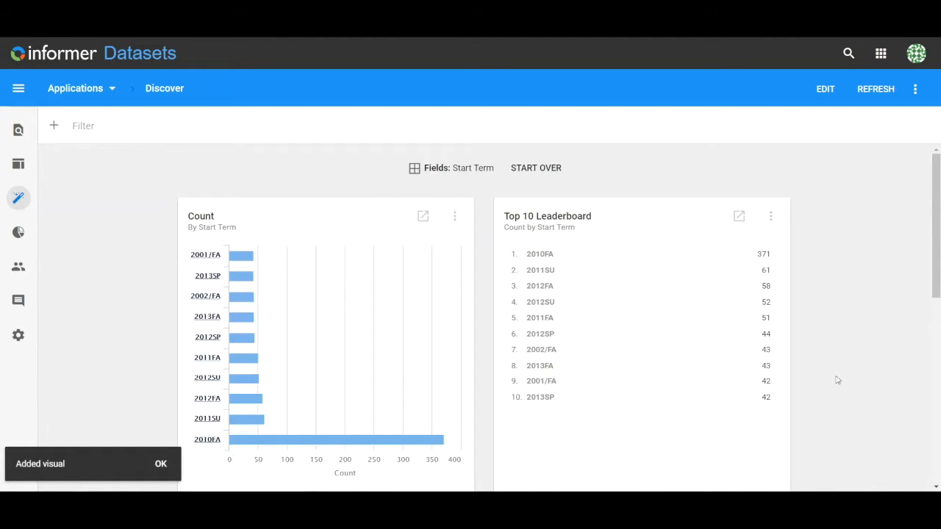
# Replace Start Term with State as the field to visualize in Discover
pyautogui.click(450, 175)
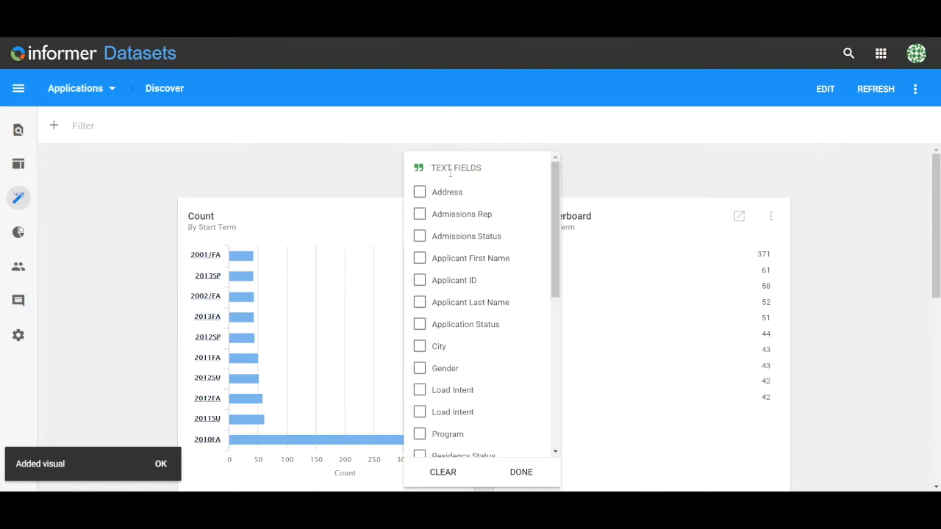
pyautogui.scroll(-5, 500, 362)
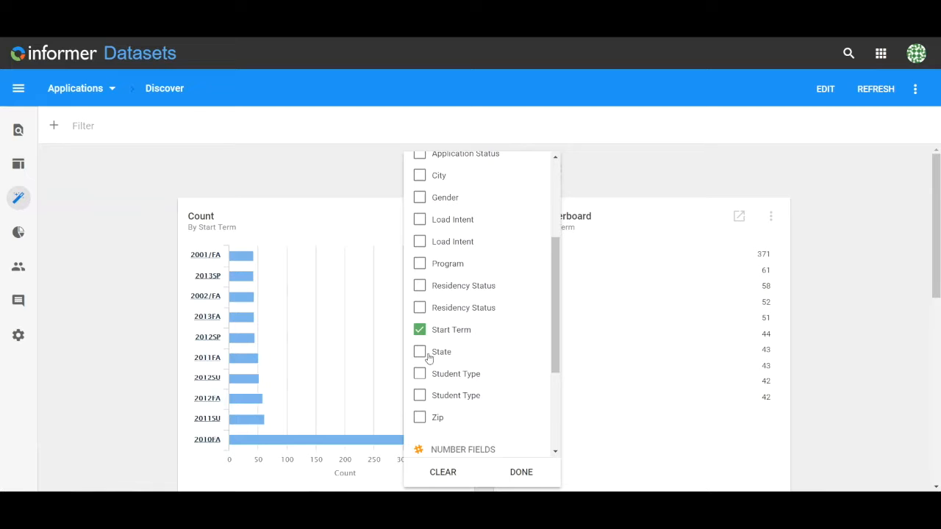
pyautogui.click(420, 330)
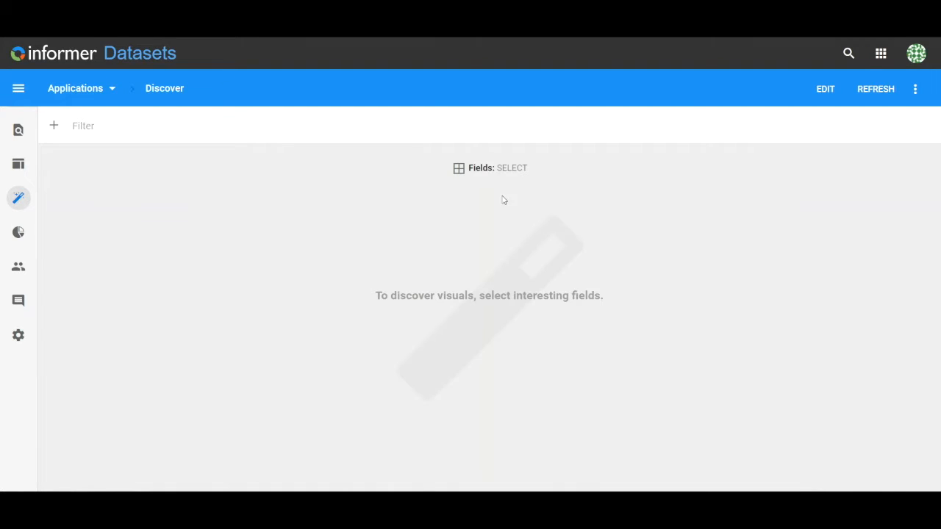
pyautogui.click(500, 168)
pyautogui.scroll(-7, 468, 329)
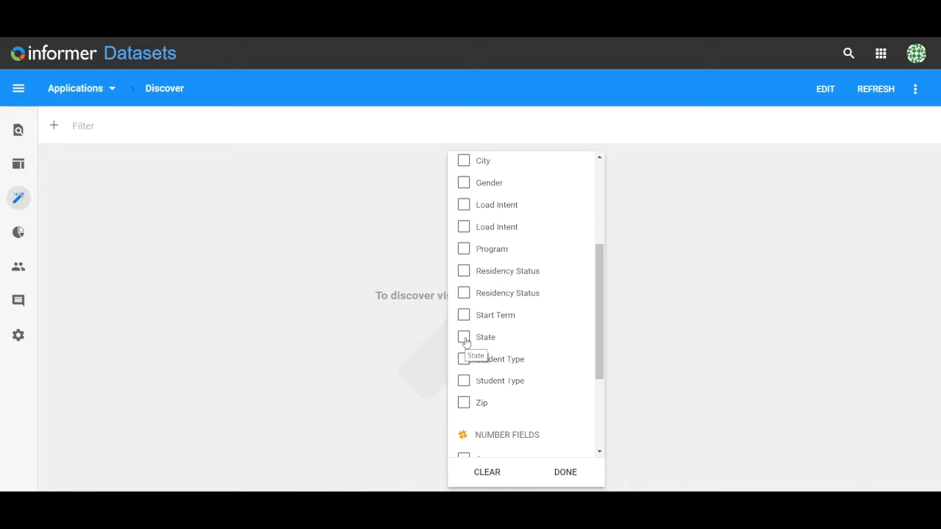
pyautogui.click(464, 338)
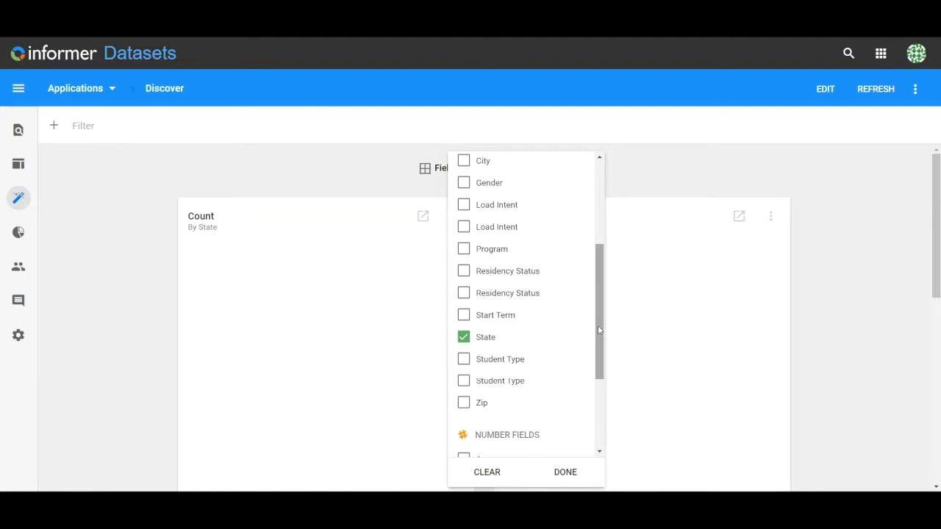
pyautogui.click(896, 334)
# Add the State count map to the dataset as a visual
pyautogui.scroll(-5, 895, 333)
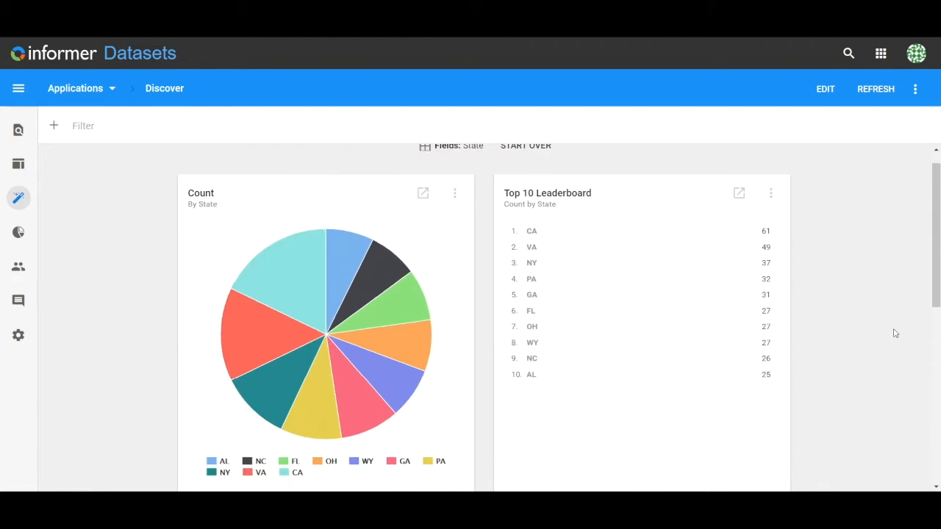
pyautogui.scroll(-3, 896, 333)
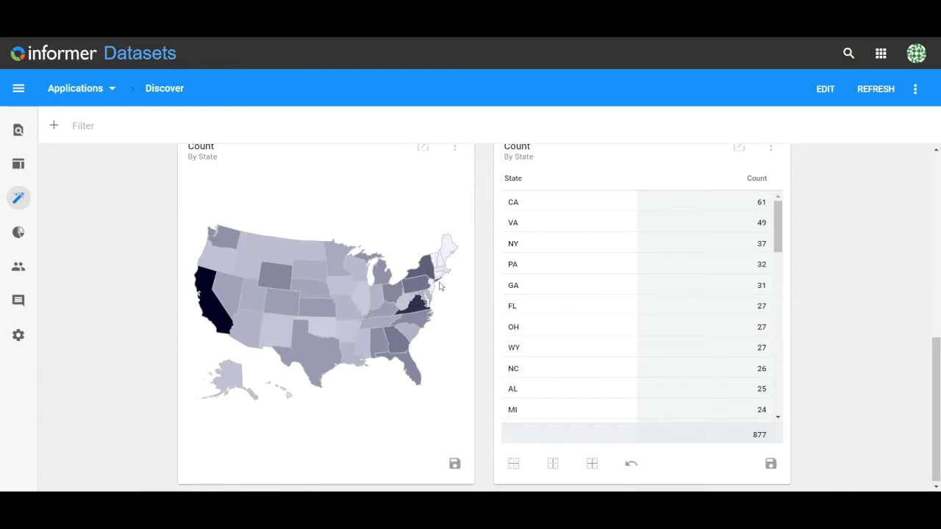
pyautogui.click(454, 464)
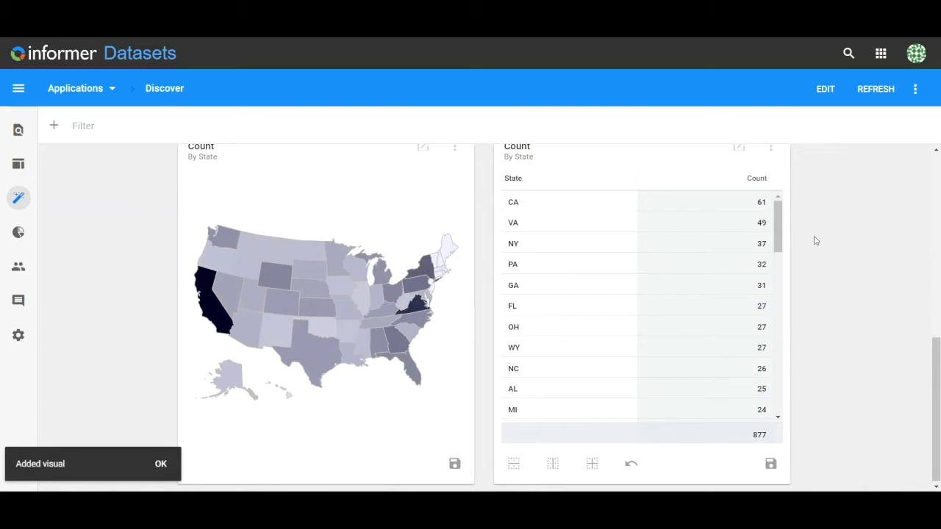
pyautogui.scroll(10, 814, 241)
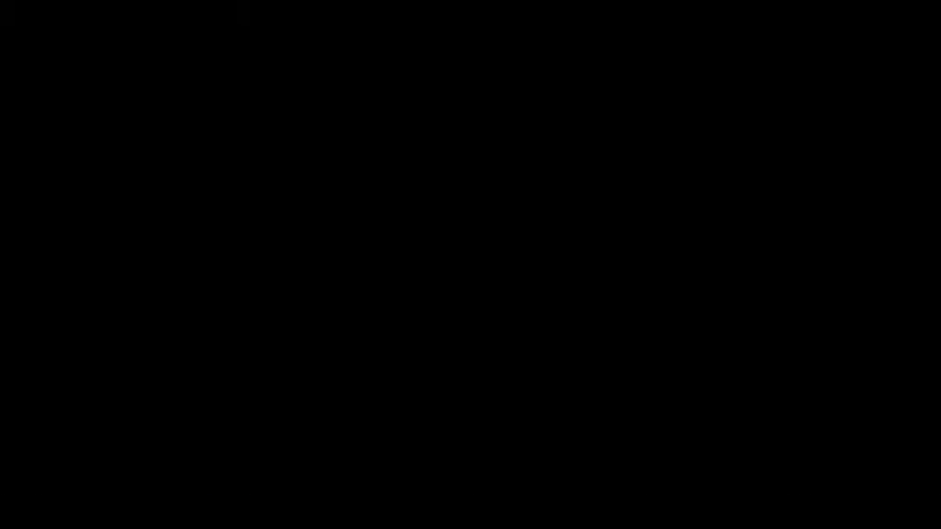
# Start over and choose the Location field to visualize
pyautogui.click(506, 171)
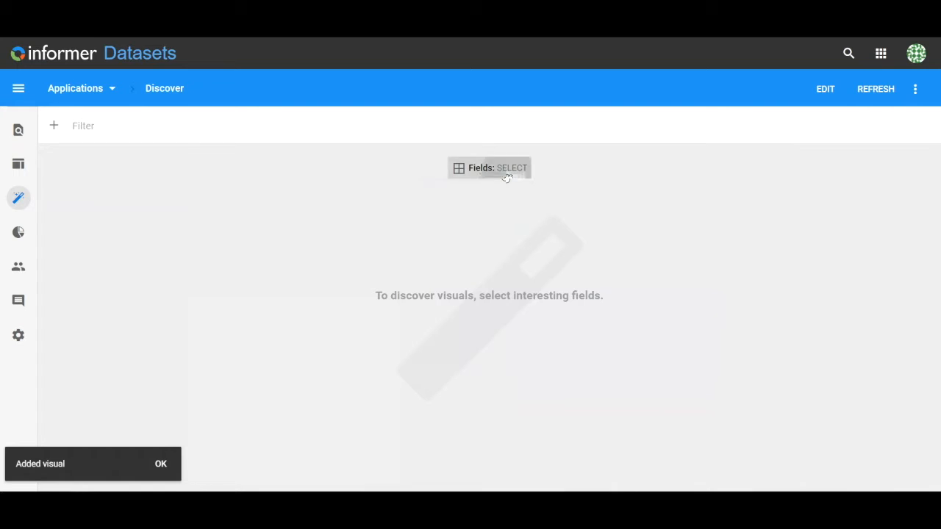
pyautogui.click(507, 175)
pyautogui.scroll(-5, 544, 383)
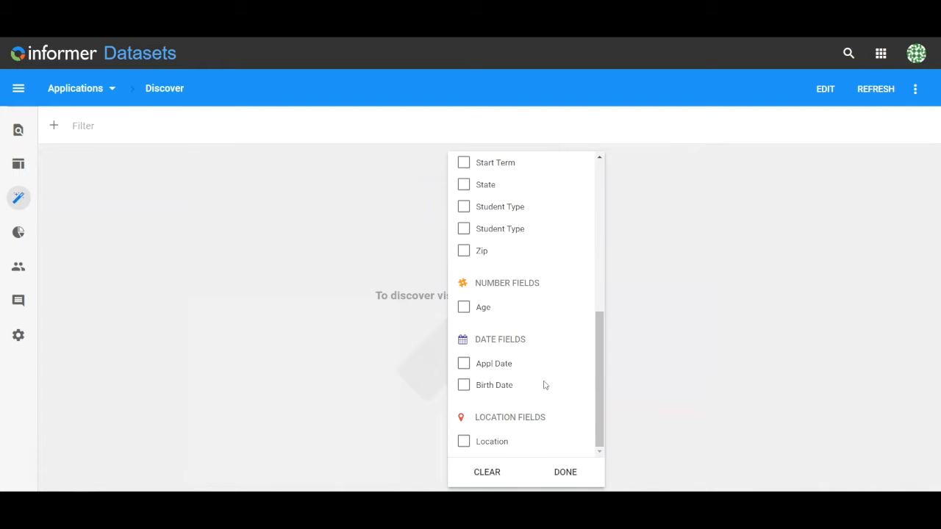
pyautogui.click(464, 444)
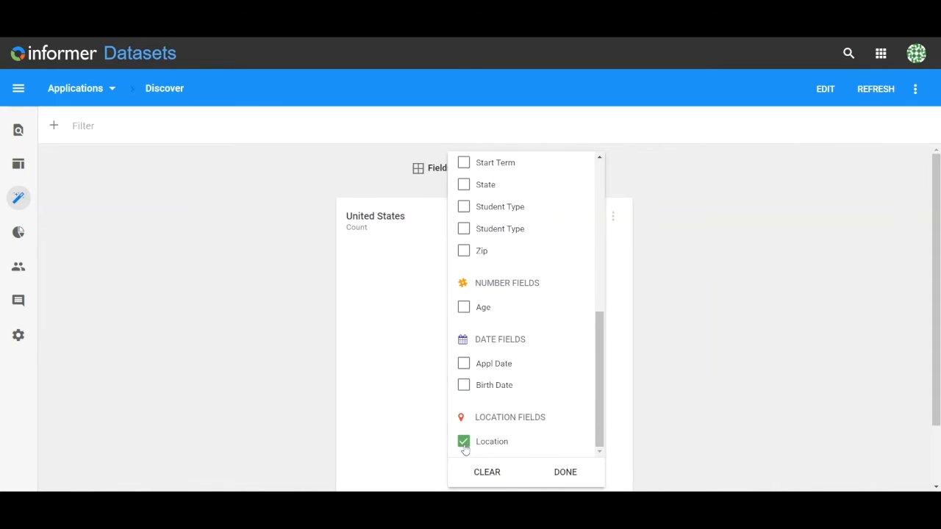
pyautogui.click(748, 382)
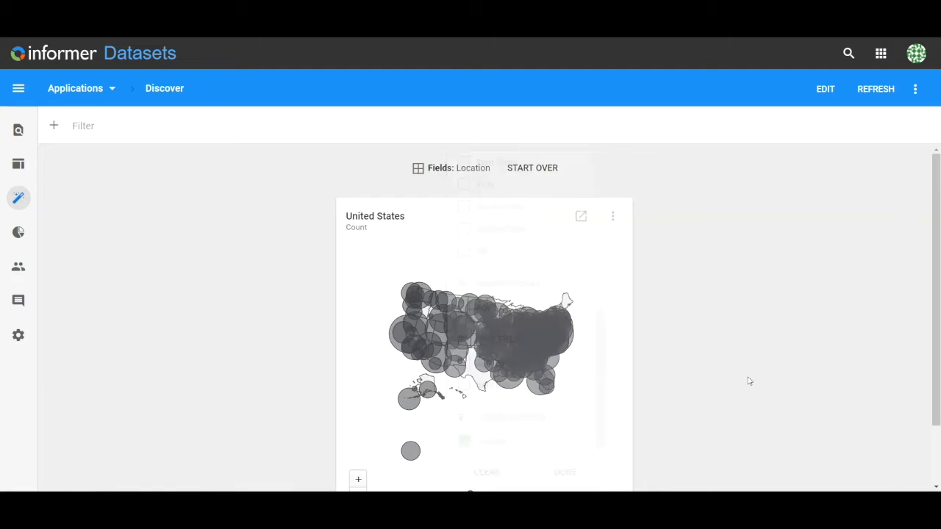
# Open the Location map visual's configuration and set its group to States and Provinces
pyautogui.scroll(-1, 749, 381)
pyautogui.scroll(1, 749, 381)
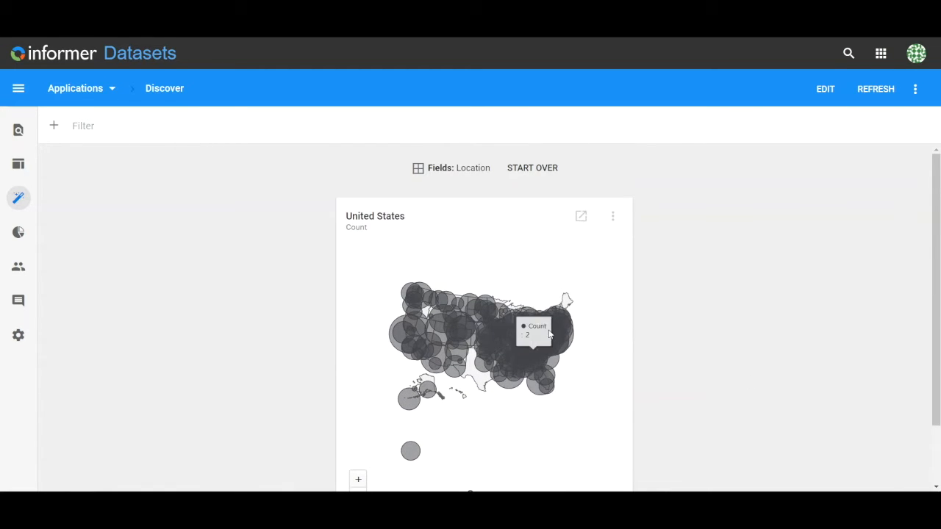
pyautogui.click(614, 218)
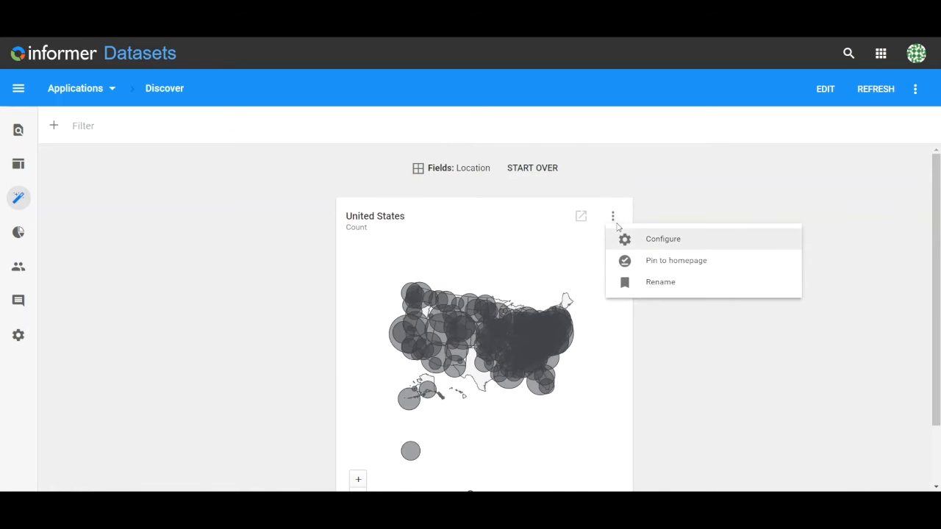
pyautogui.click(649, 241)
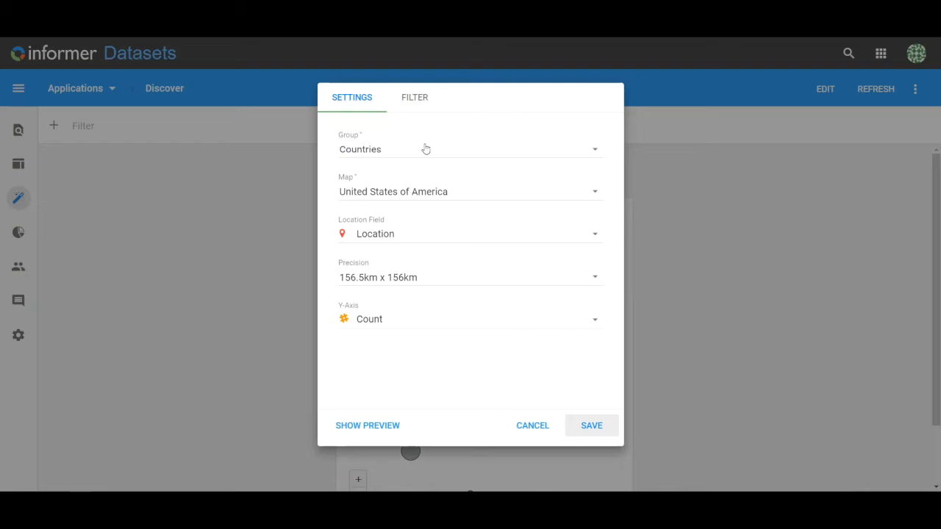
pyautogui.click(425, 149)
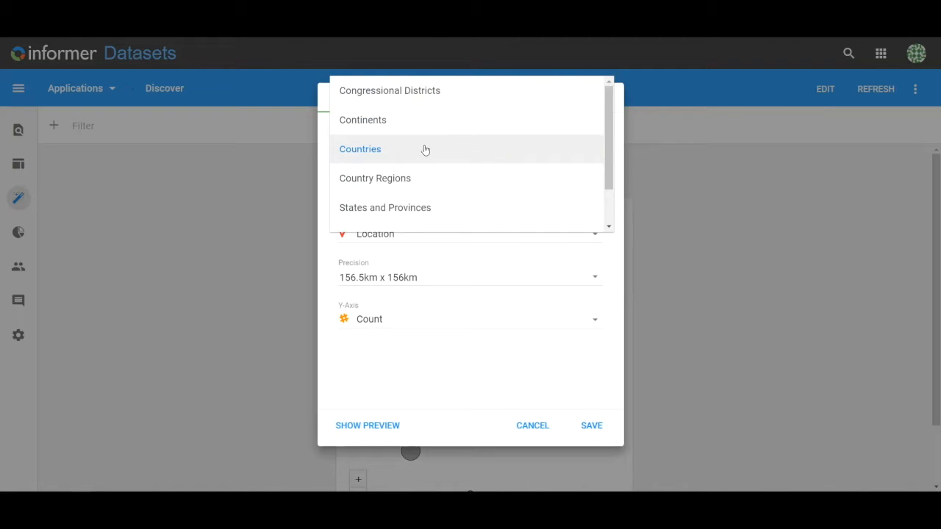
pyautogui.click(413, 209)
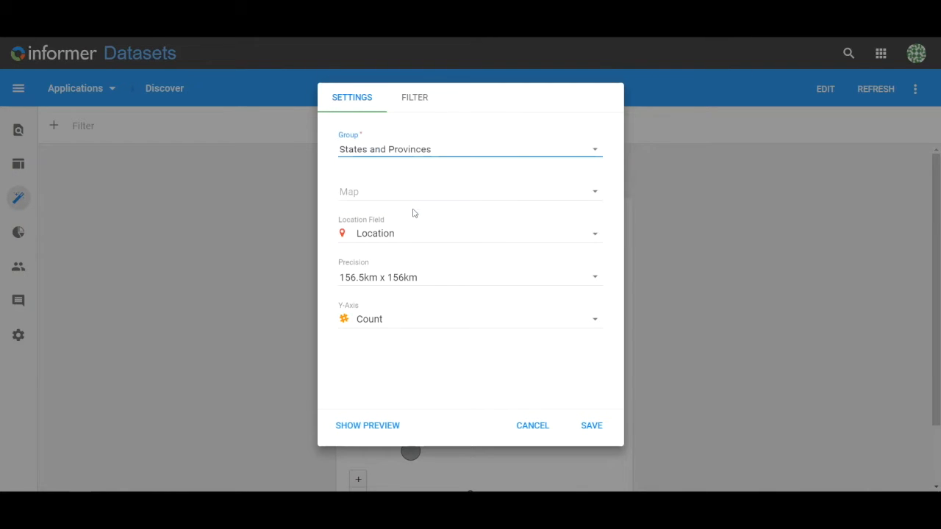
# Set the map of the location visual to North Carolina
pyautogui.click(599, 197)
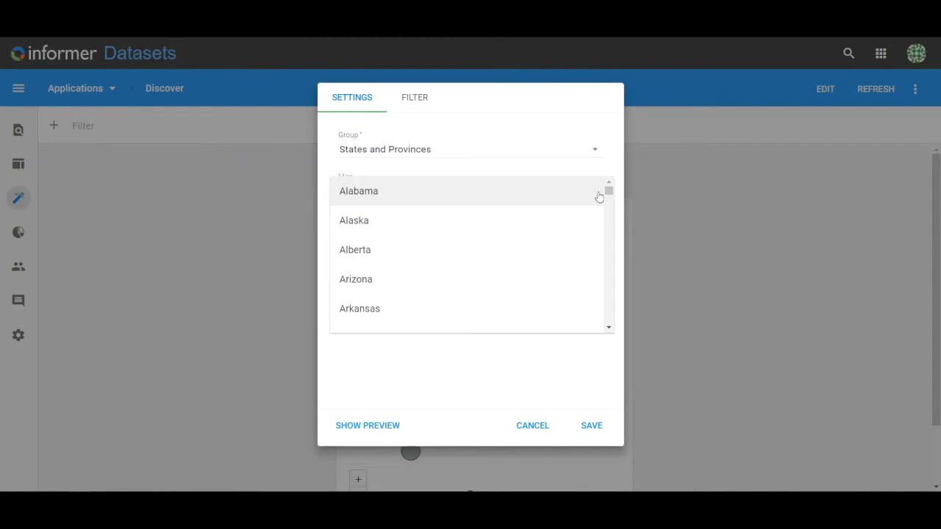
pyautogui.scroll(-2, 474, 257)
pyautogui.scroll(-8, 474, 256)
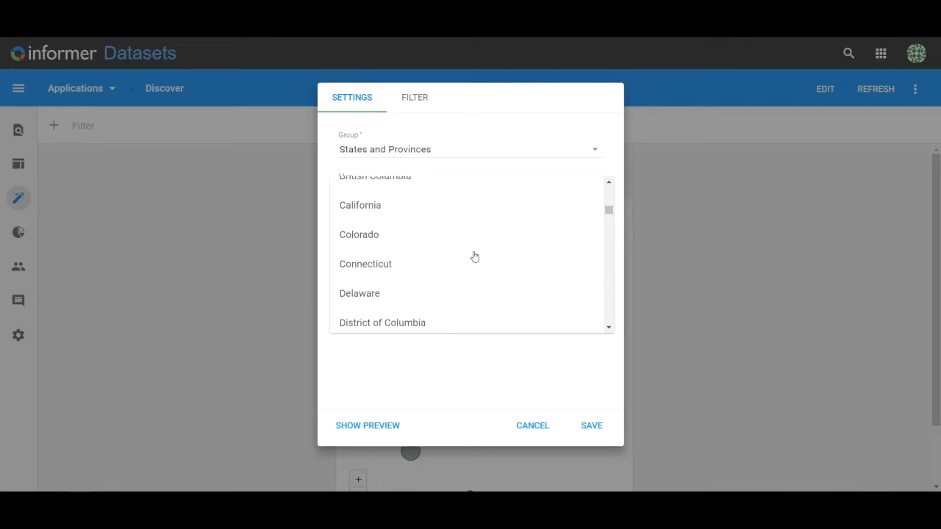
pyautogui.scroll(-8, 474, 257)
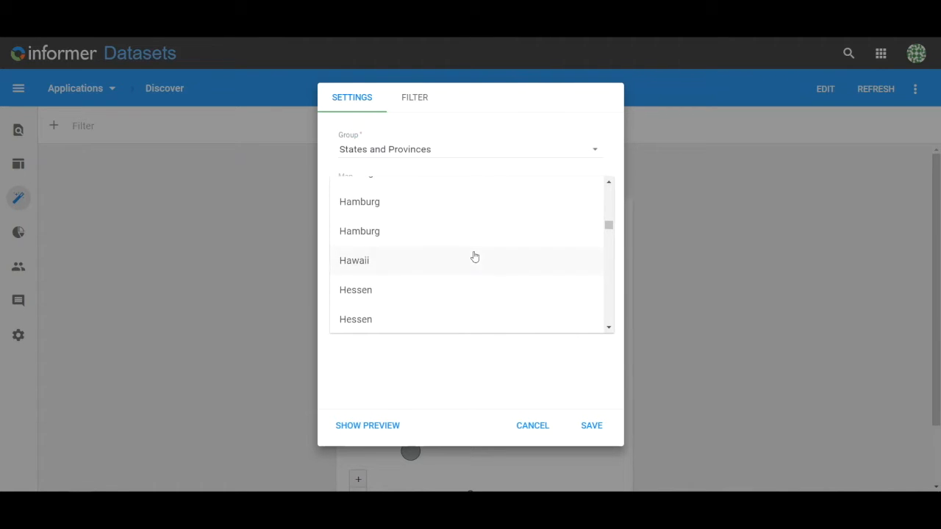
pyautogui.scroll(-8, 474, 257)
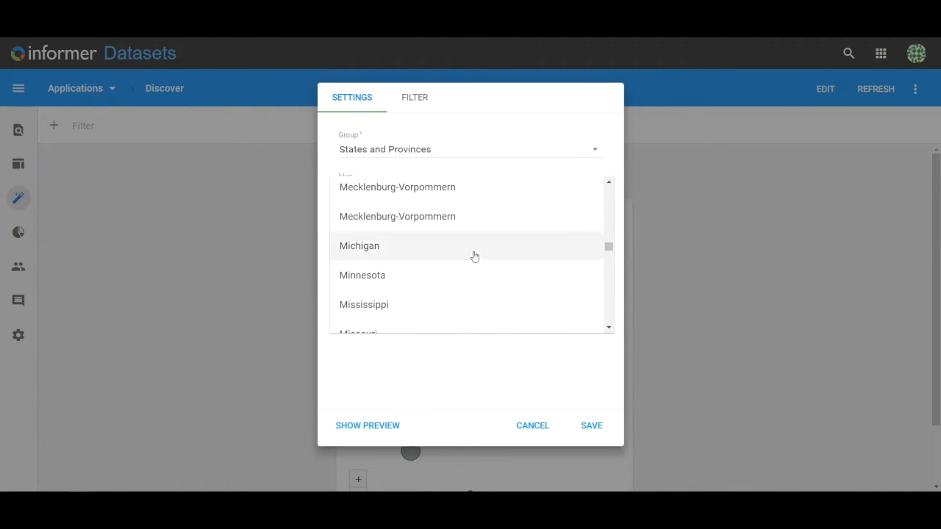
pyautogui.scroll(-8, 474, 257)
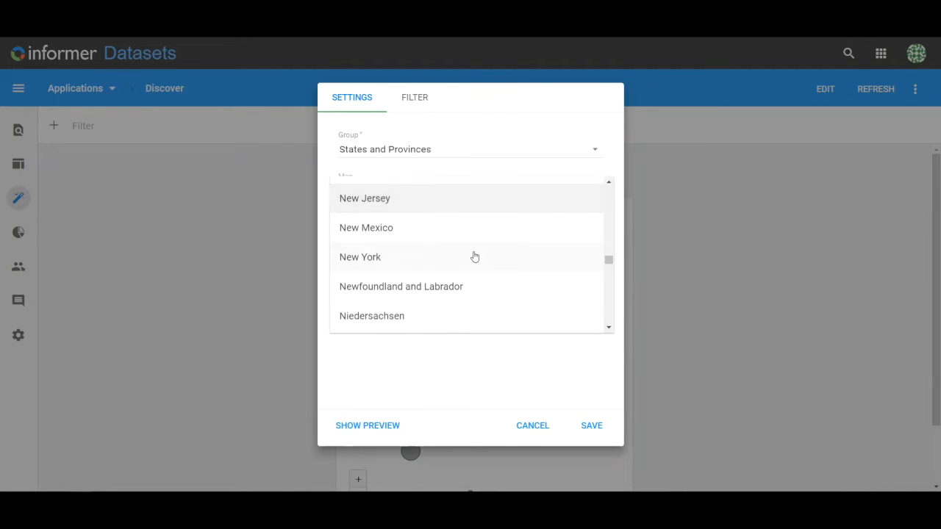
pyautogui.scroll(-3, 475, 257)
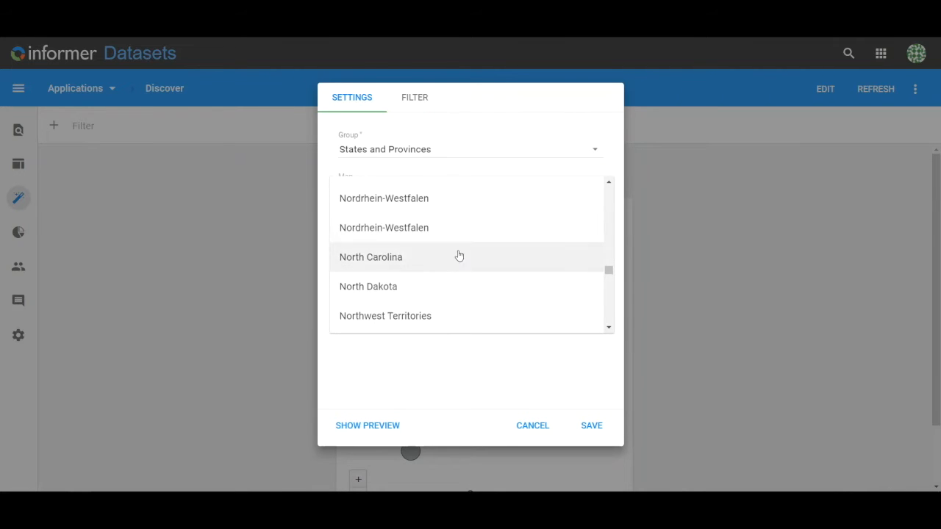
pyautogui.click(448, 254)
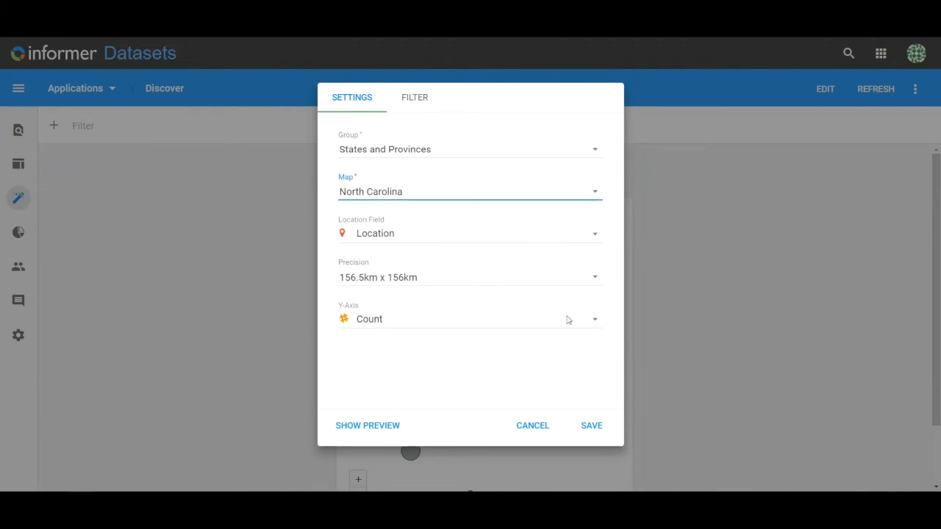
# Add a State filter limited to NC to the map visual and save its configuration
pyautogui.click(413, 100)
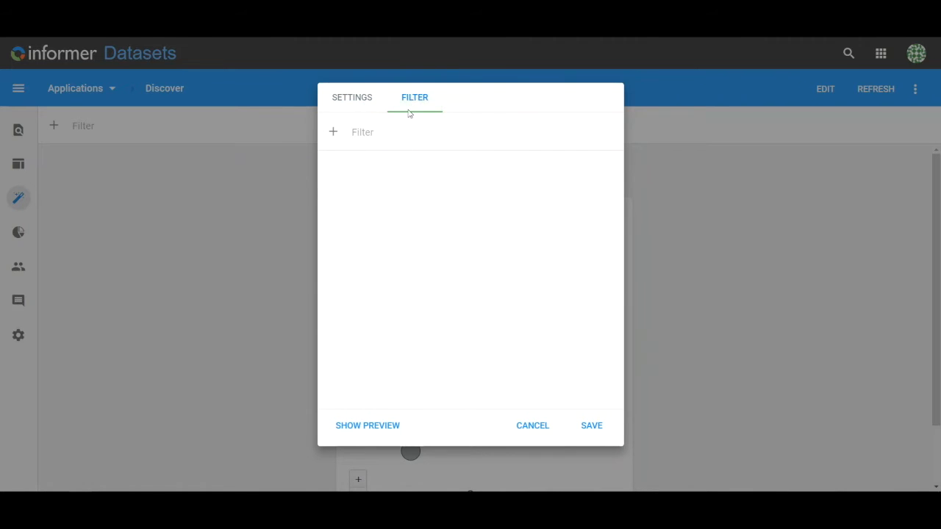
pyautogui.click(333, 133)
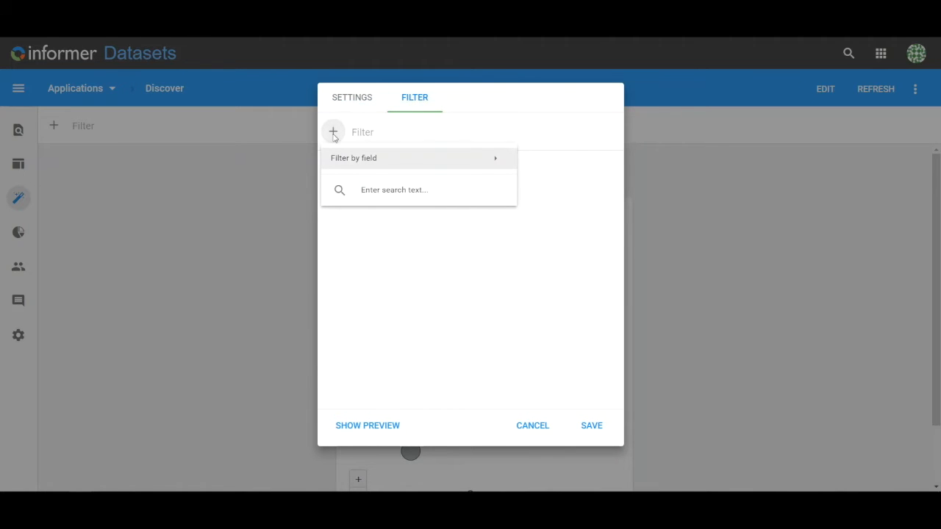
pyautogui.moveTo(362, 163)
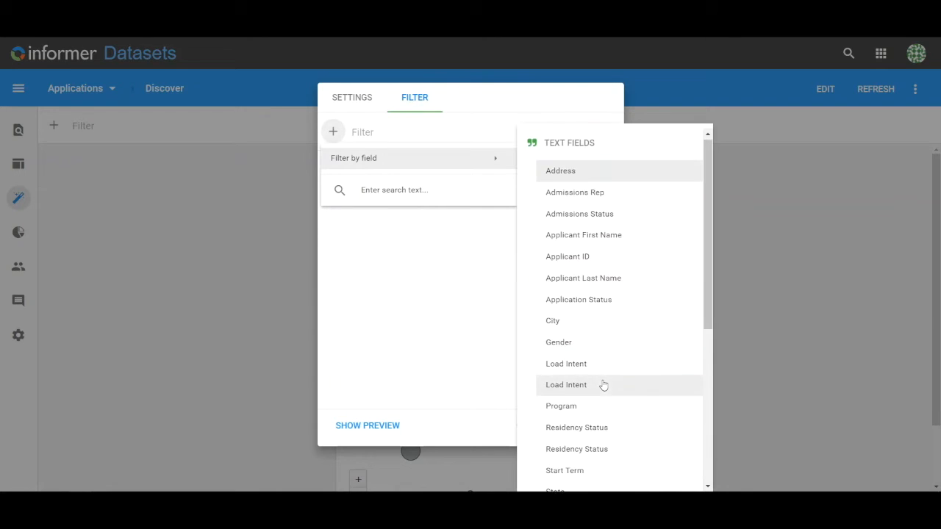
pyautogui.scroll(-2, 603, 384)
pyautogui.click(566, 364)
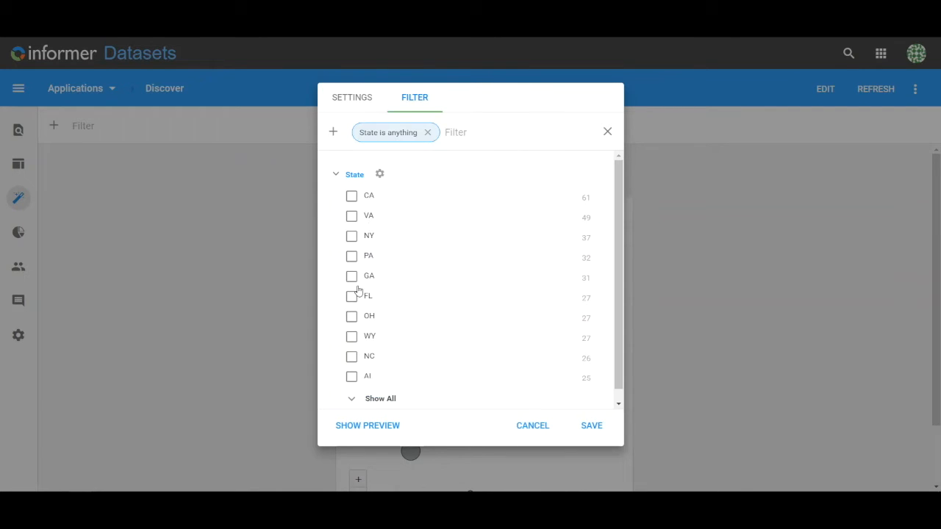
pyautogui.click(352, 356)
pyautogui.click(585, 433)
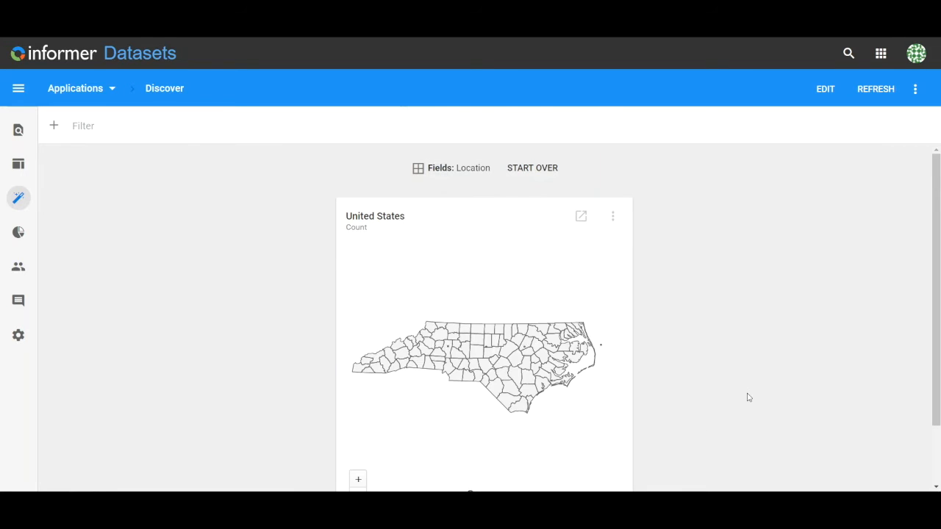
# Add the North Carolina location map to the dataset as a visual
pyautogui.scroll(-2, 688, 394)
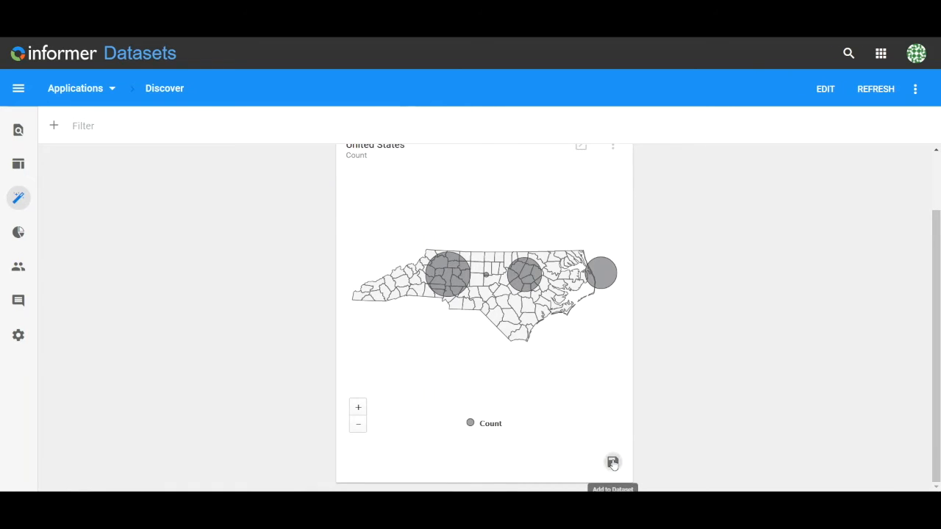
pyautogui.click(613, 464)
pyautogui.scroll(2, 780, 369)
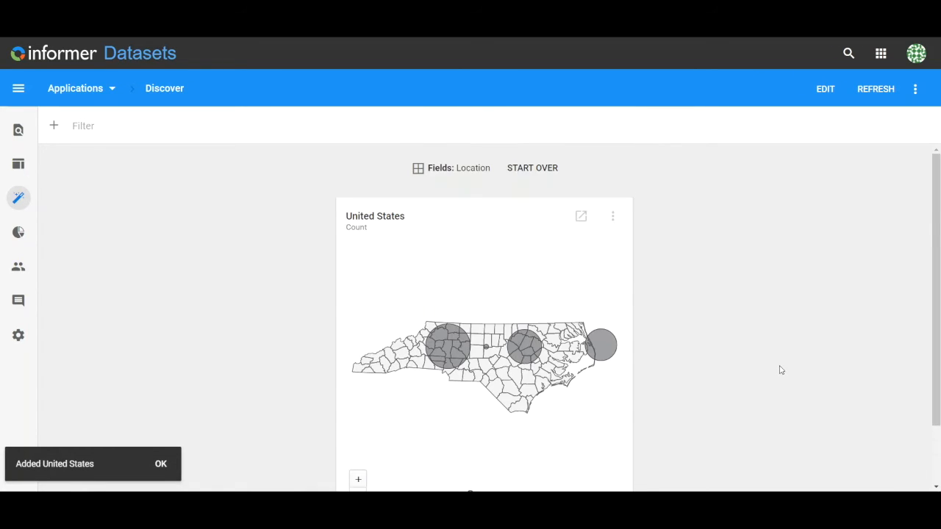
pyautogui.scroll(-2, 781, 370)
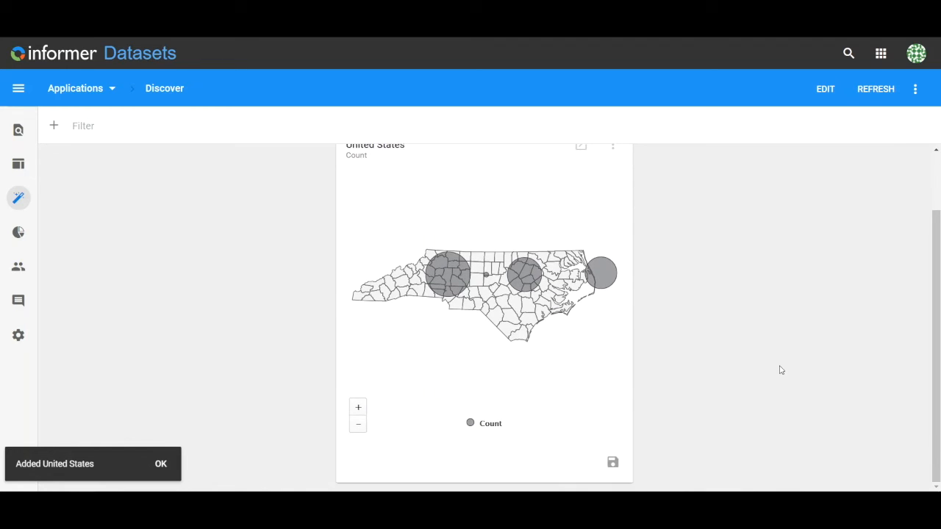
pyautogui.scroll(2, 780, 369)
pyautogui.scroll(-2, 780, 370)
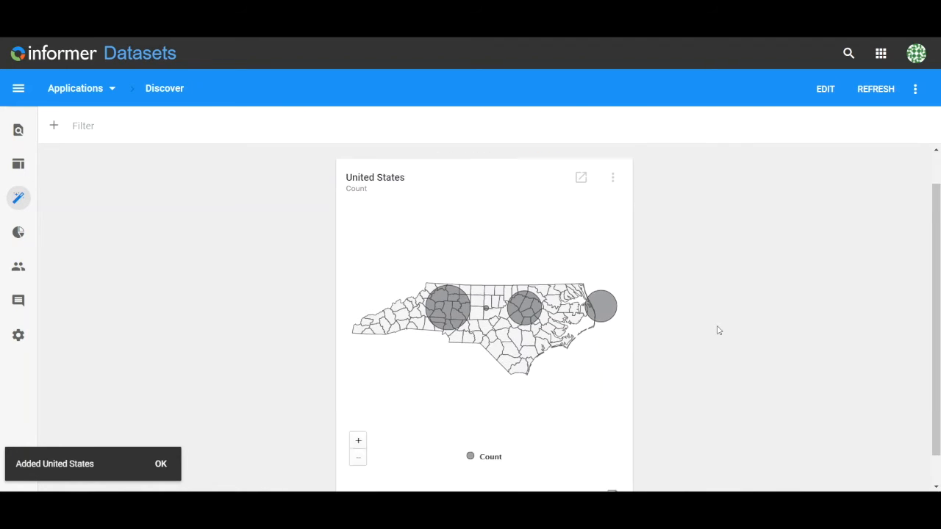
# Open the dataset's visuals and add a Total Count KPI visual
pyautogui.click(20, 236)
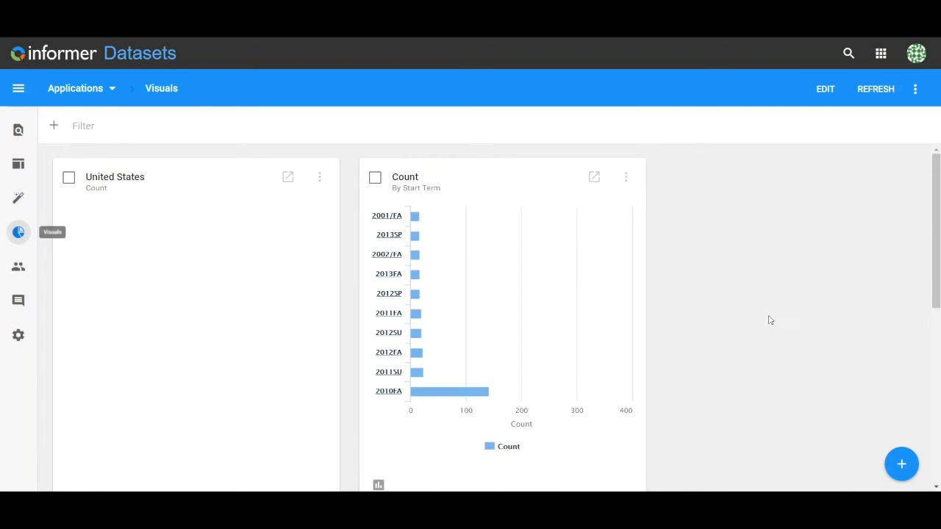
pyautogui.scroll(-5, 847, 317)
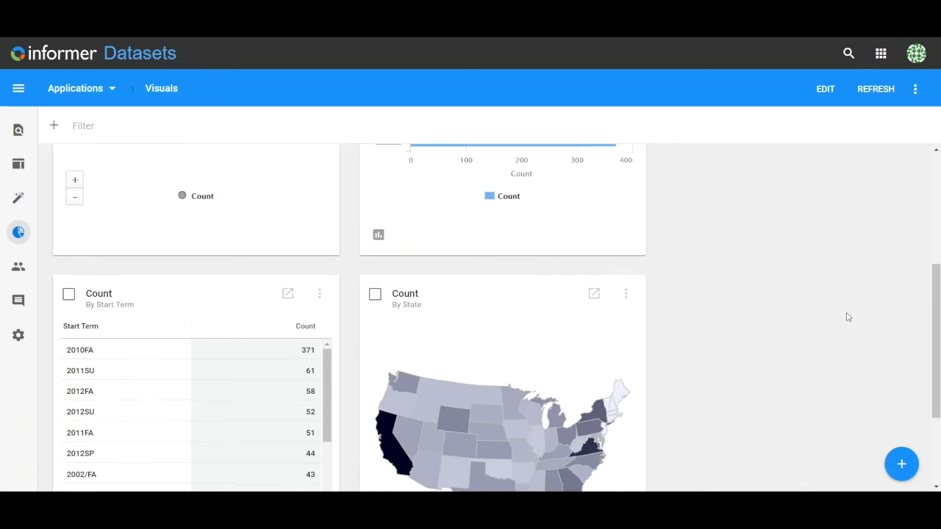
pyautogui.scroll(5, 846, 317)
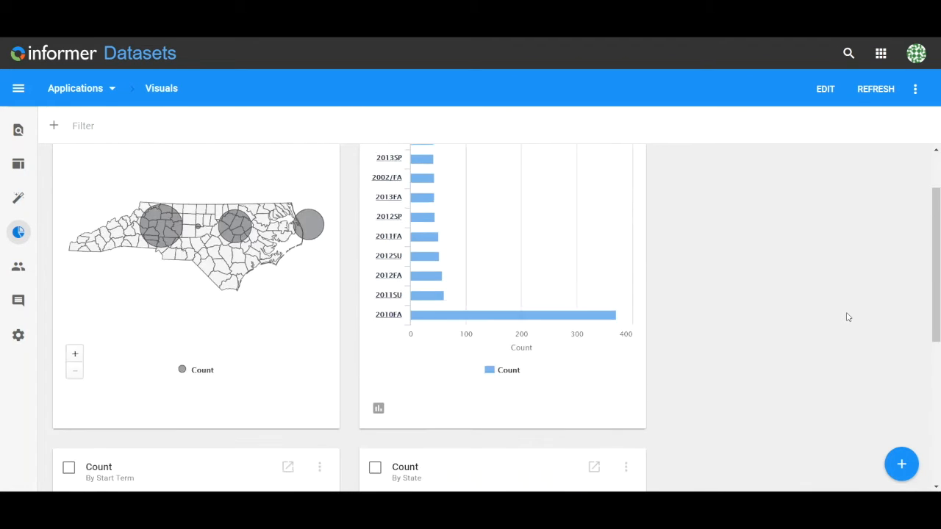
pyautogui.click(902, 464)
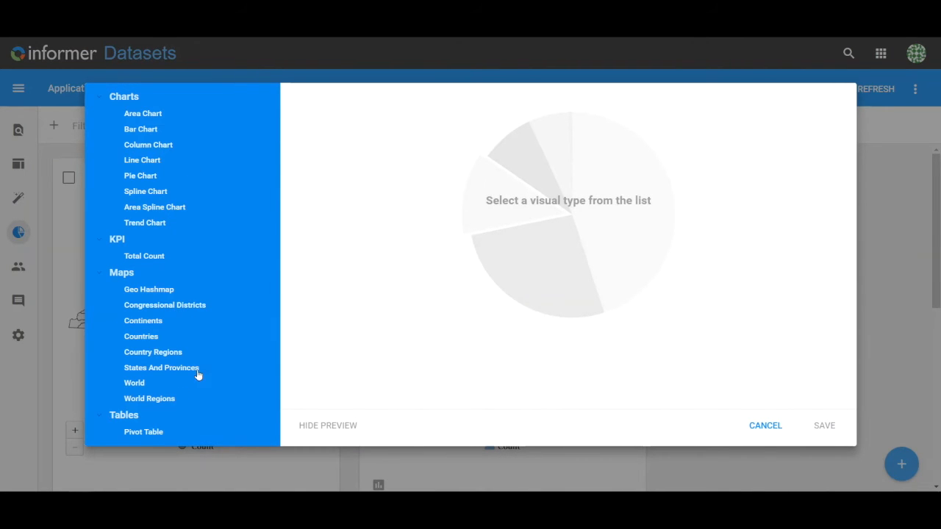
pyautogui.click(140, 261)
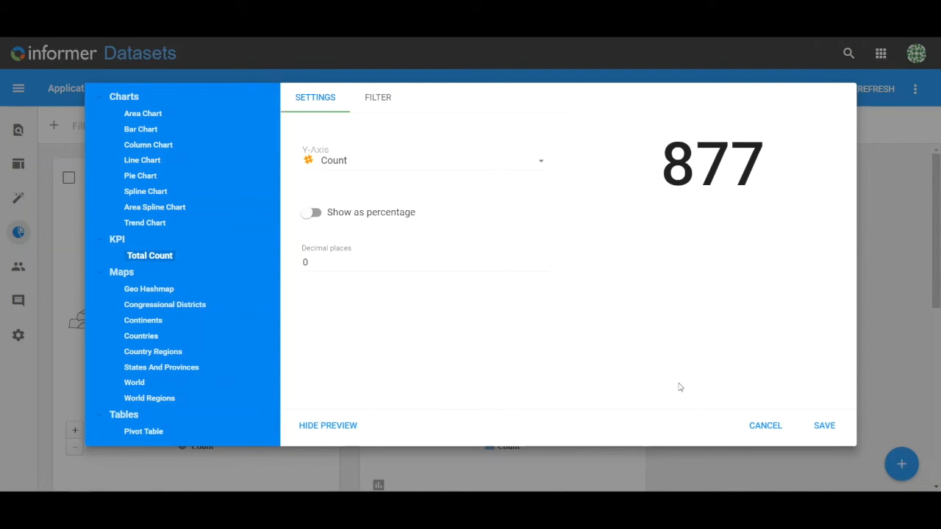
pyautogui.click(824, 426)
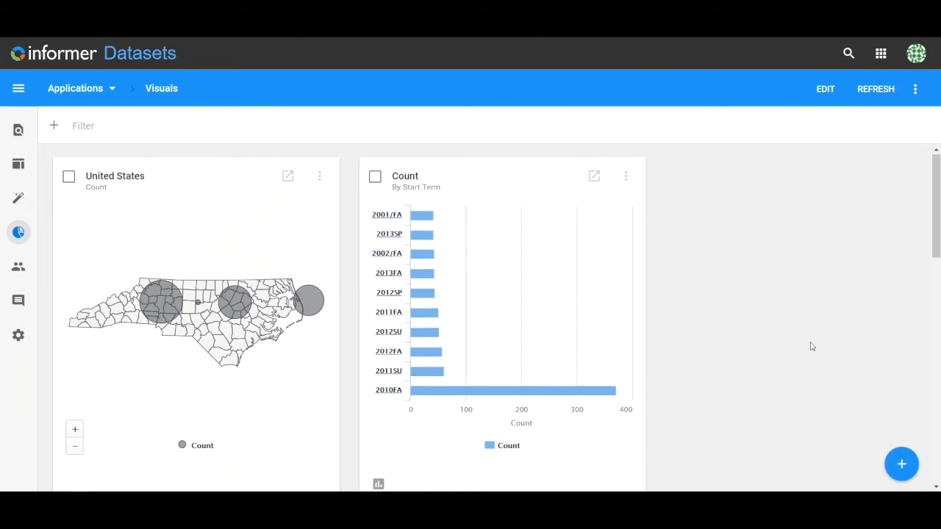
# Delete the Total Count KPI visual from the dataset
pyautogui.scroll(10, 812, 346)
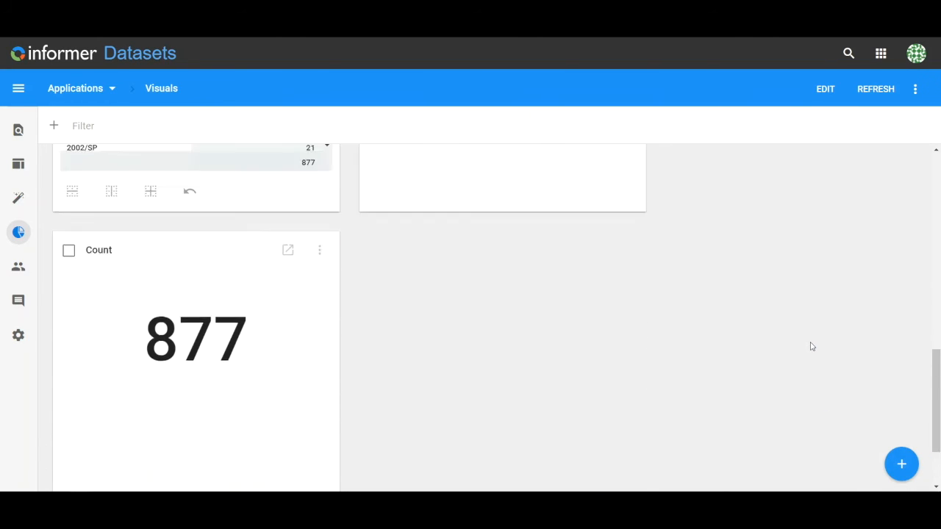
pyautogui.scroll(1, 813, 347)
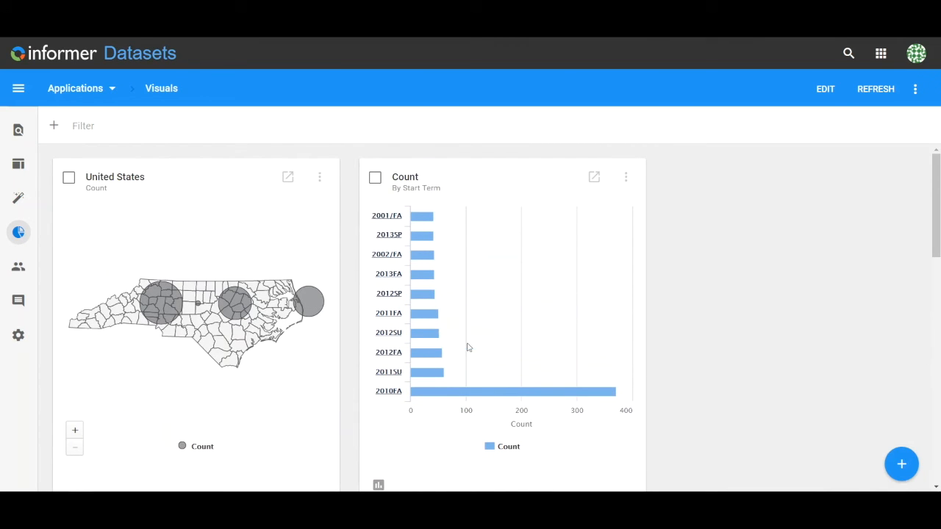
pyautogui.scroll(-3, 691, 355)
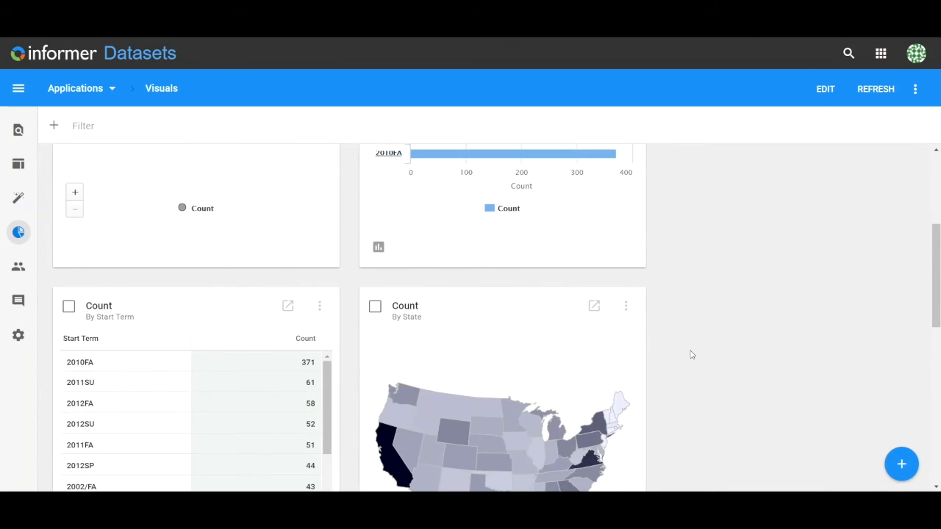
pyautogui.scroll(-5, 691, 355)
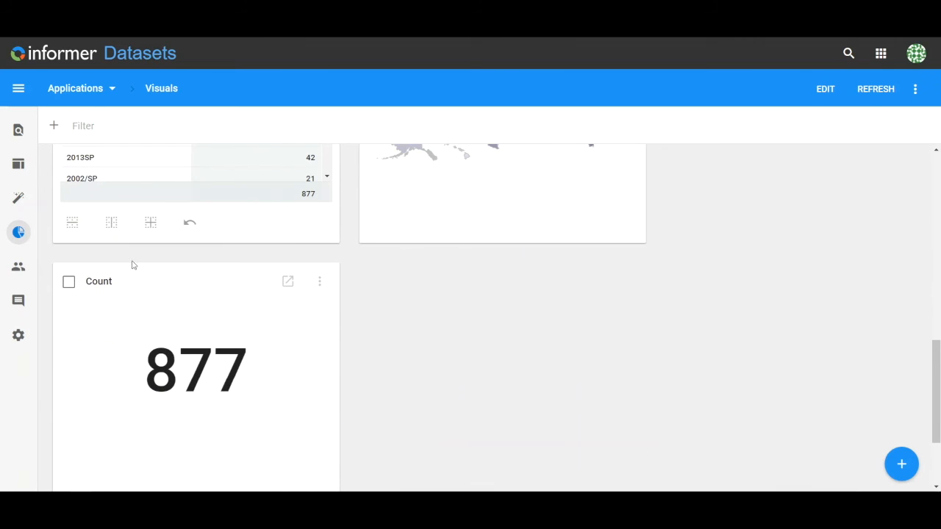
pyautogui.click(69, 282)
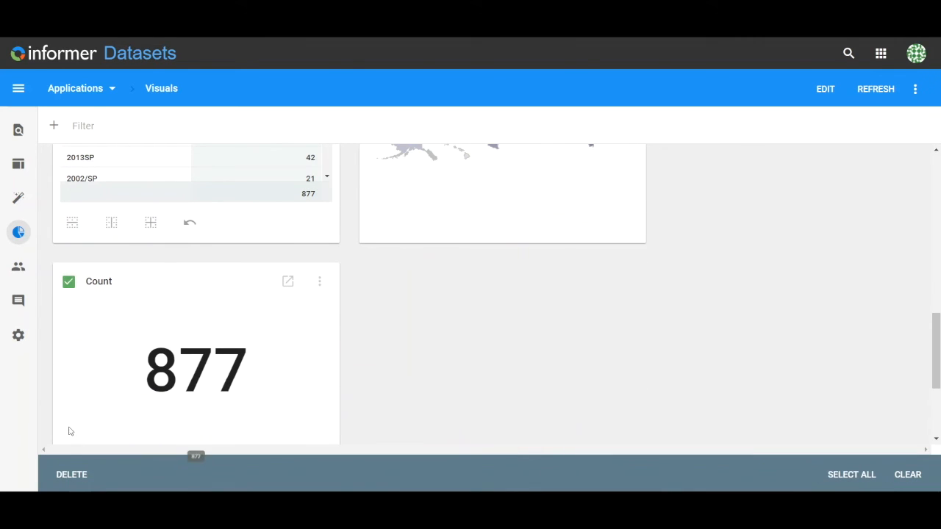
pyautogui.click(71, 476)
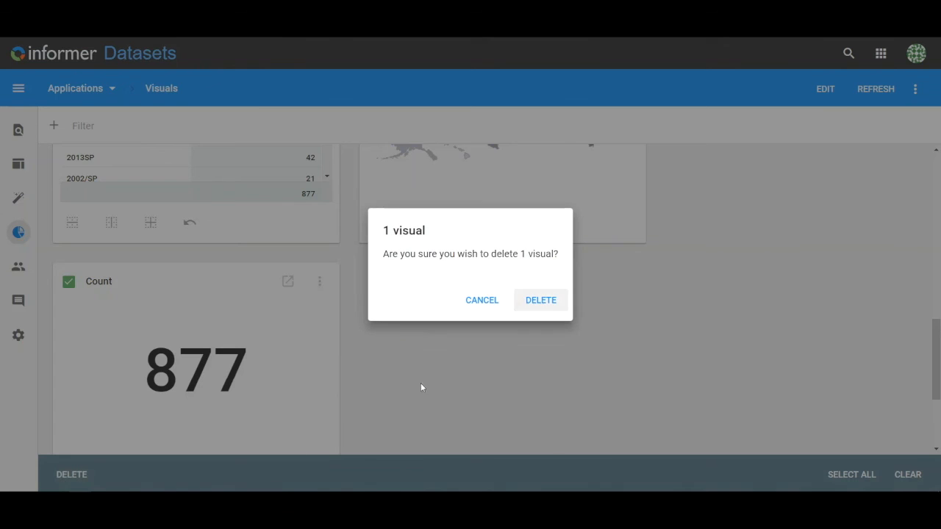
pyautogui.click(539, 313)
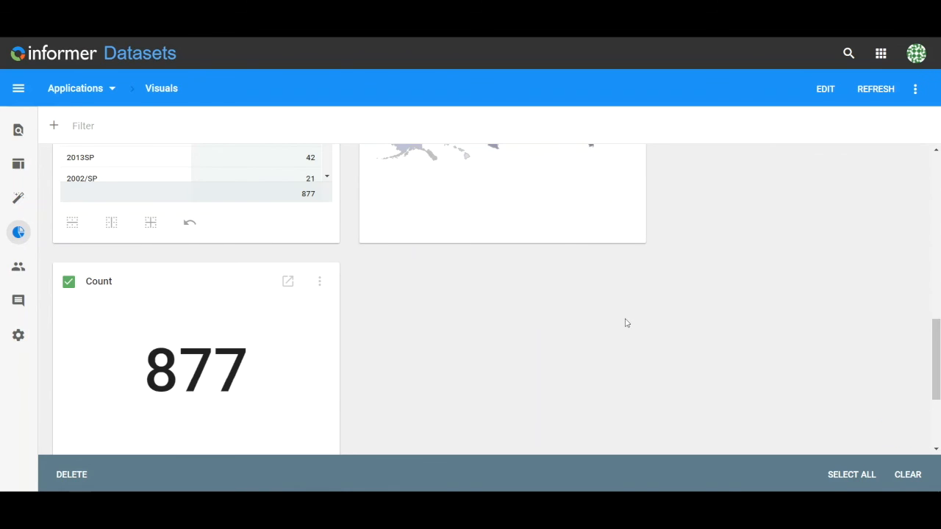